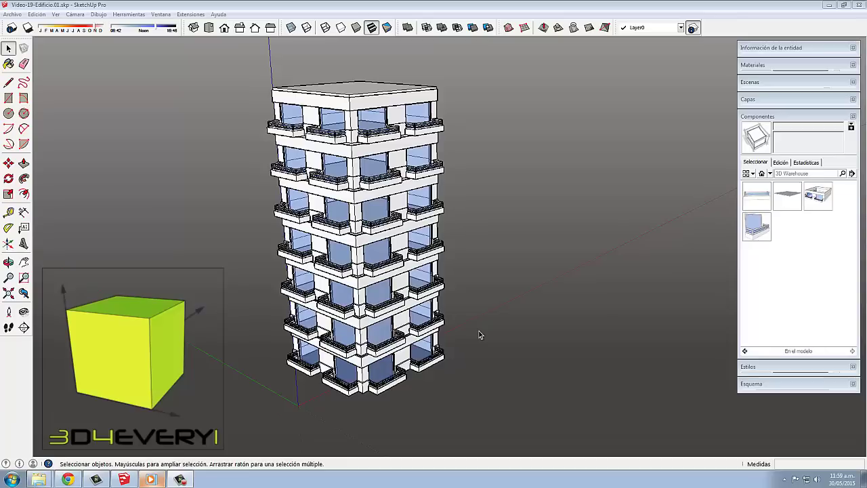
Place a BalconChico balcony on the ground beside the tower and zoom in on it.
left_click(758, 198)
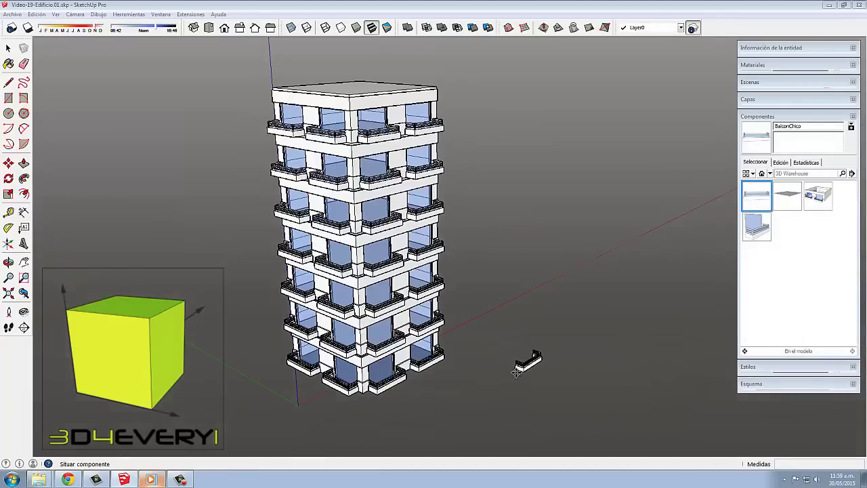
left_click(516, 372)
scroll(515, 383, "up", 1)
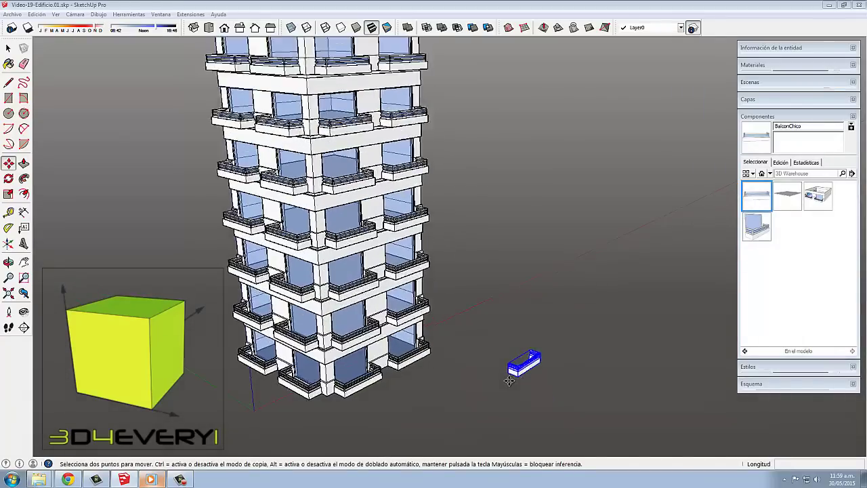
scroll(515, 383, "up", 1)
scroll(515, 382, "up", 1)
mouse_move(543, 396)
middle_mouse_down()
mouse_move(532, 382)
mouse_move(509, 411)
middle_mouse_up()
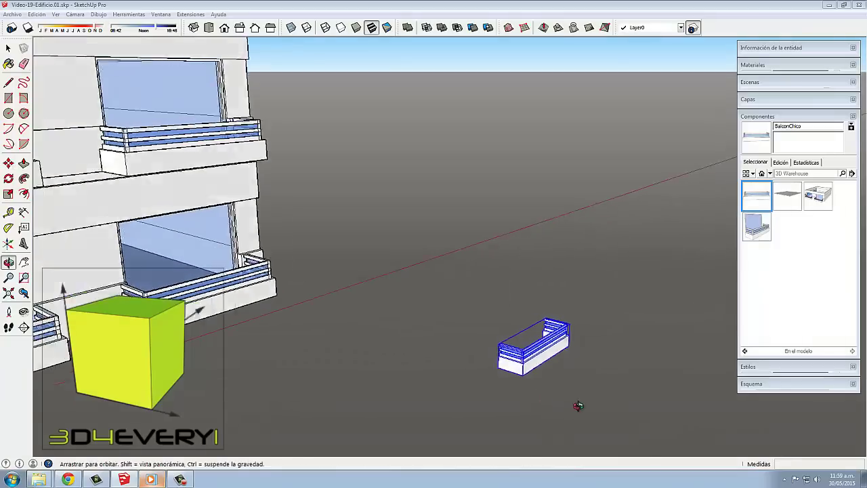
scroll(544, 389, "up", 1)
scroll(543, 389, "up", 1)
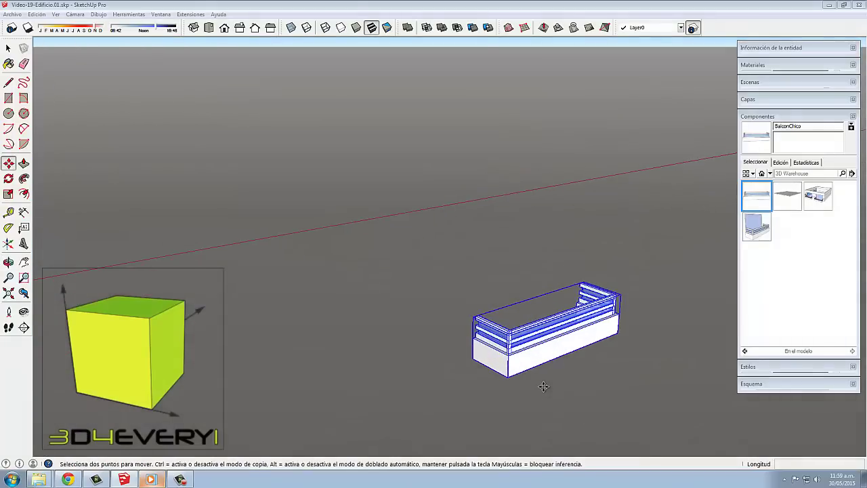
scroll(544, 389, "up", 1)
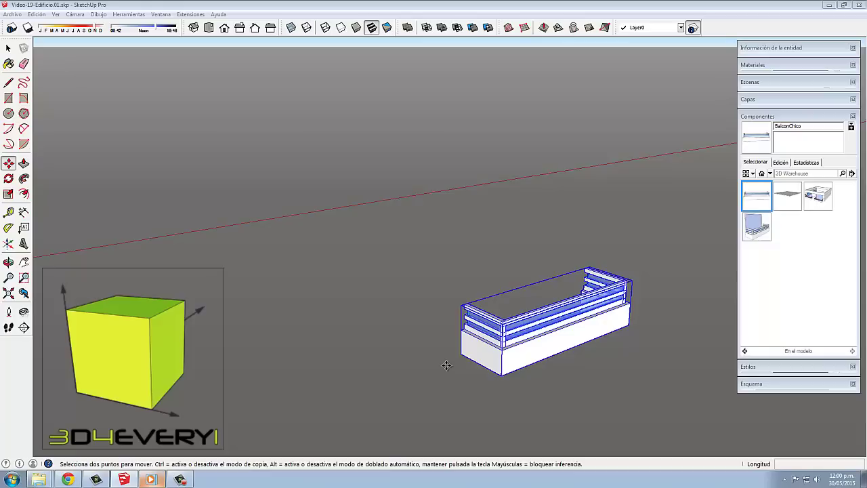
Show Entity Info for the placed balcony: BalconChico definition with 29 instances.
key("space")
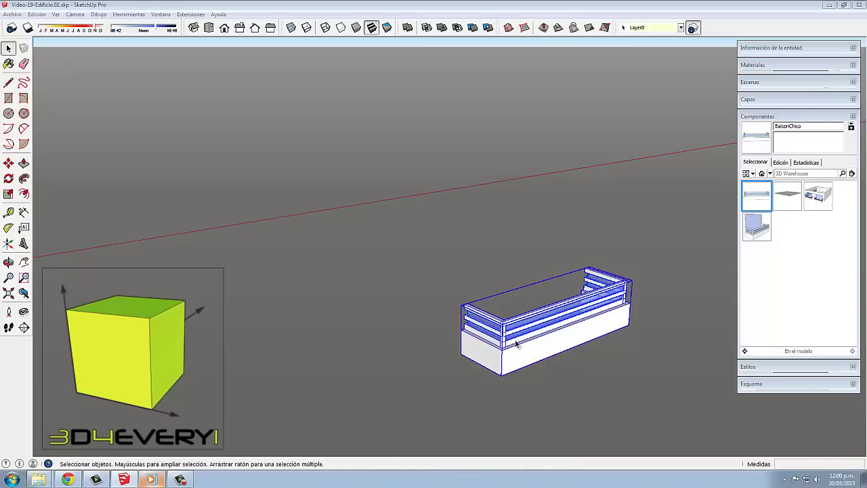
right_click(551, 340)
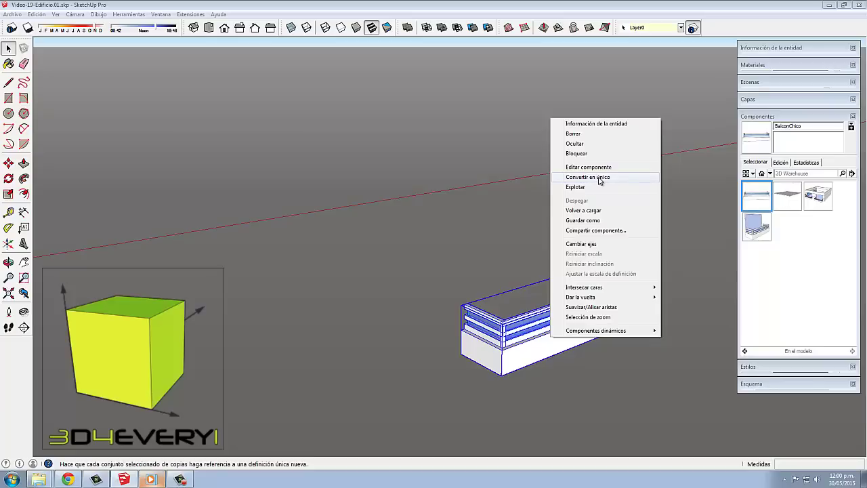
left_click(689, 130)
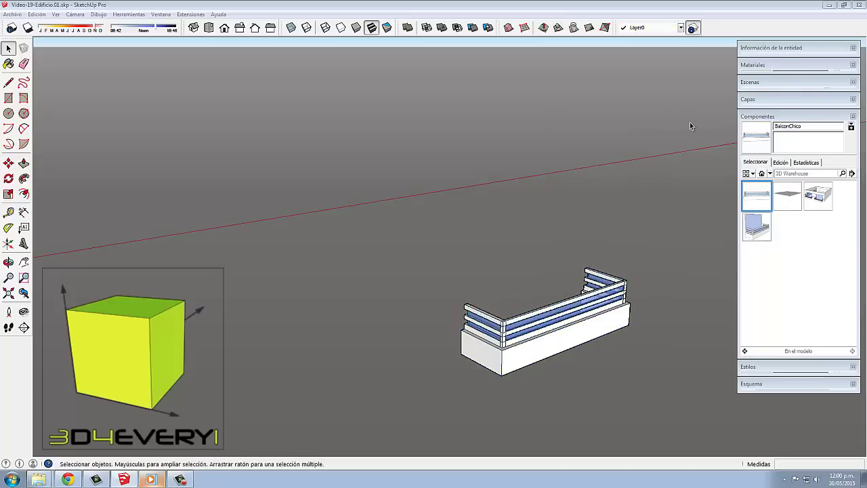
left_click(771, 50)
left_click(601, 329)
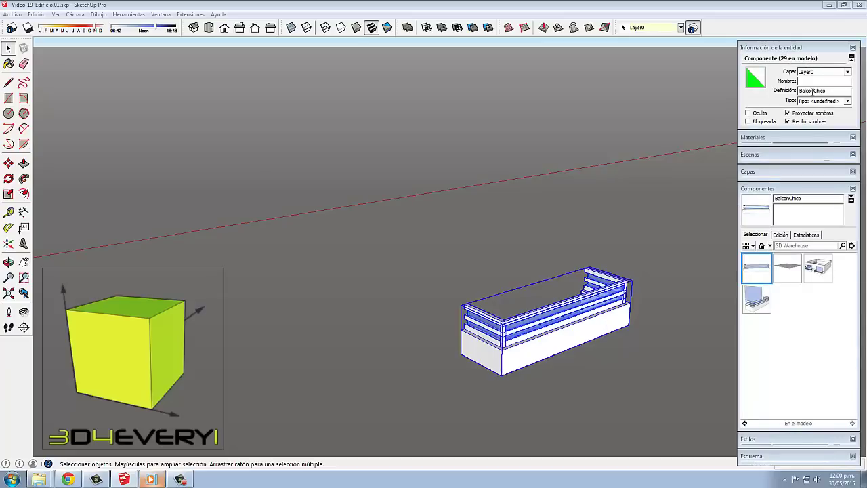
Make the placed balcony a unique component, separate from the other BalconChico instances.
left_click(824, 91)
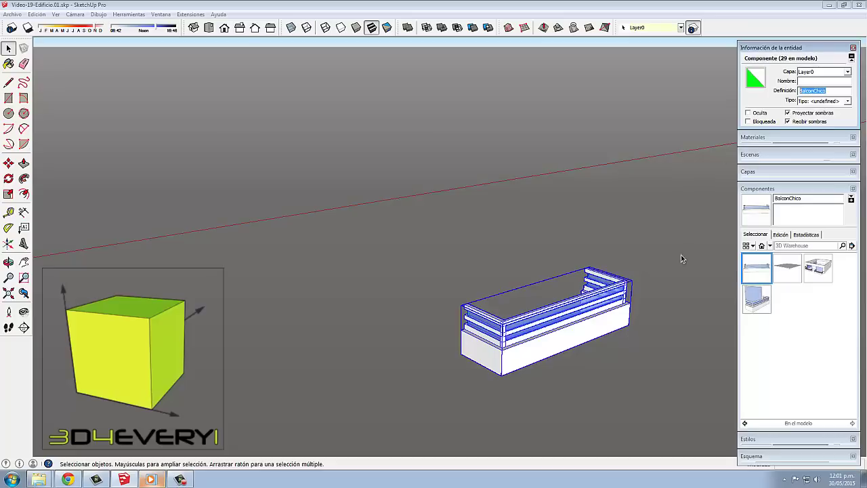
left_click(595, 328)
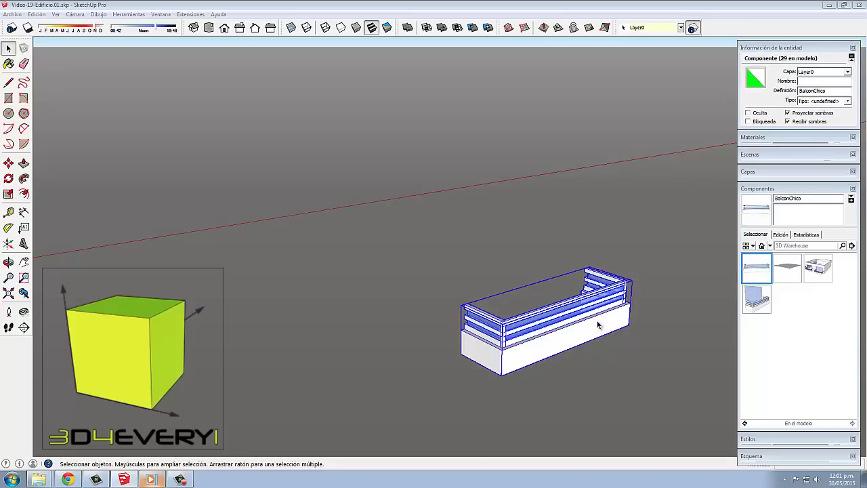
right_click(599, 326)
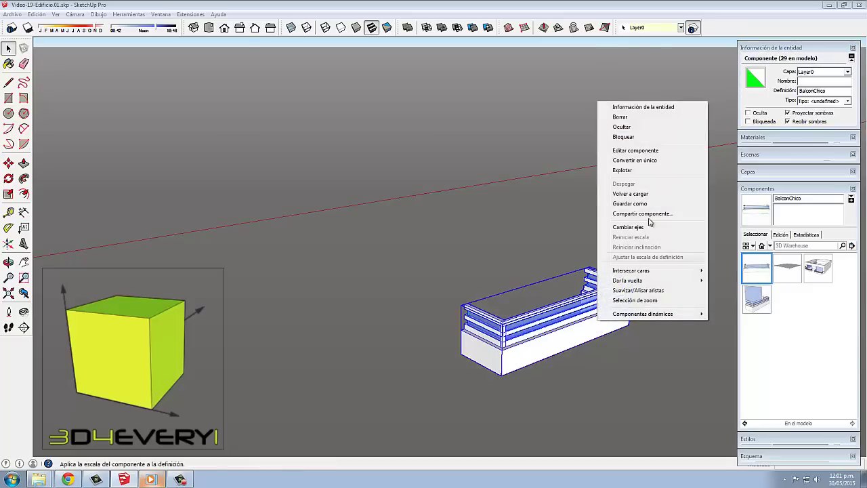
left_click(635, 160)
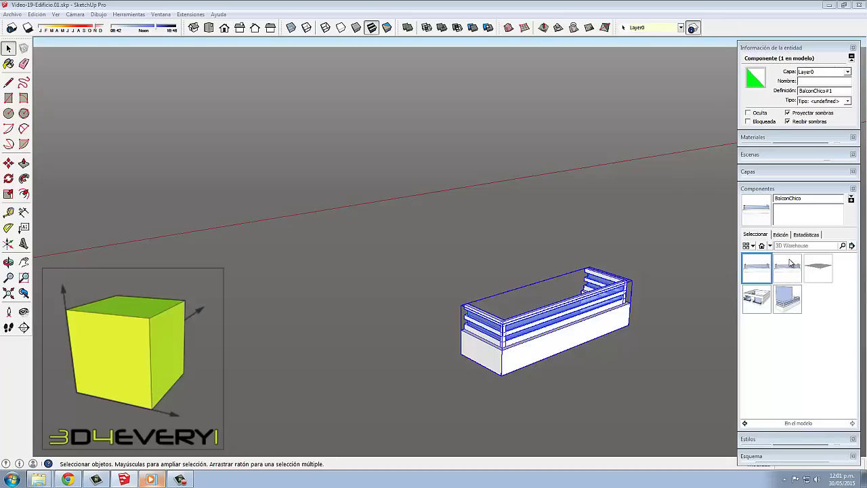
Rename the new BalconChico#1 definition to BalconGrande and orbit to a front view.
left_click(789, 261)
left_click(809, 199)
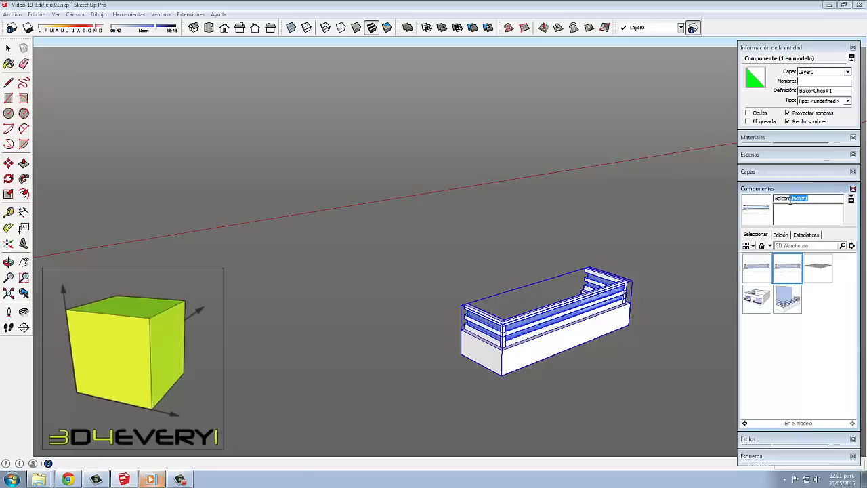
key("BackSpace")
key("Escape")
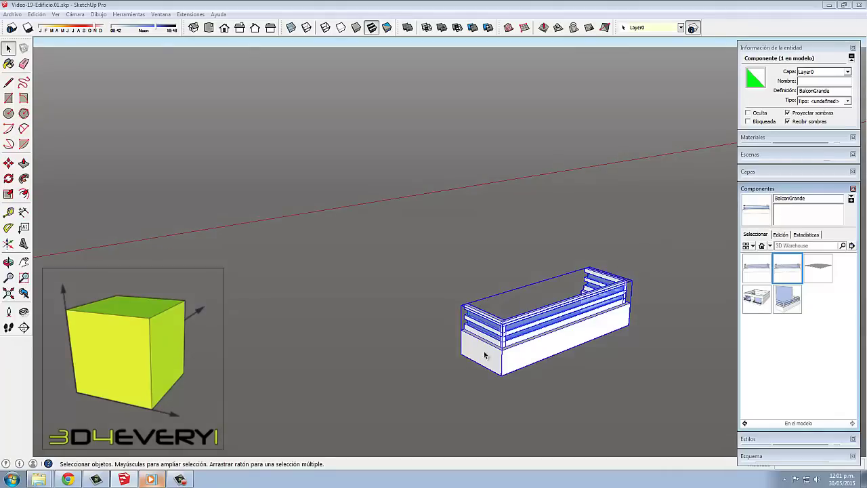
mouse_move(485, 357)
middle_mouse_down()
mouse_move(548, 357)
mouse_move(483, 342)
middle_mouse_up()
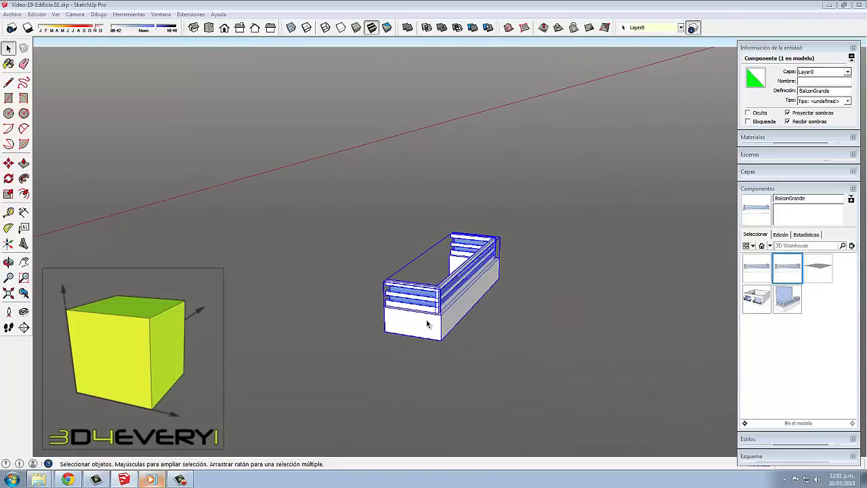
mouse_move(426, 324)
middle_mouse_down()
mouse_move(425, 332)
mouse_move(449, 232)
middle_mouse_up()
Edit BalconGrande and move its right end outward along the red axis to lengthen it.
left_click(433, 354)
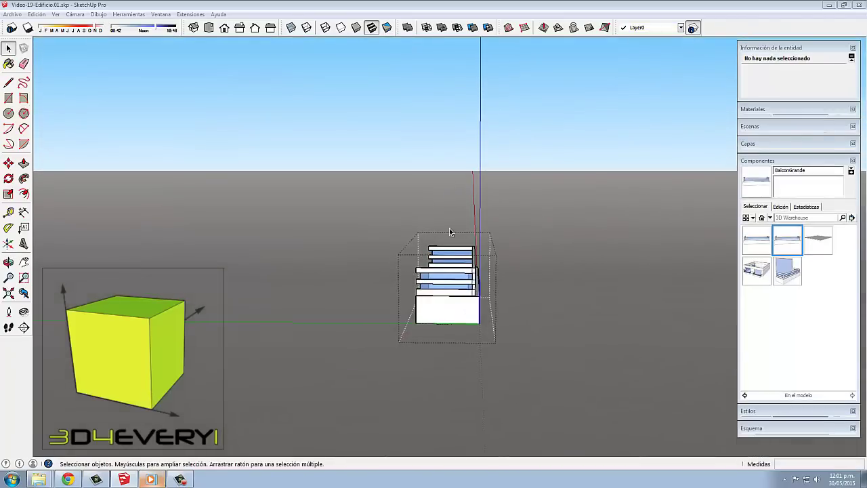
key("ctrl+a")
key("m")
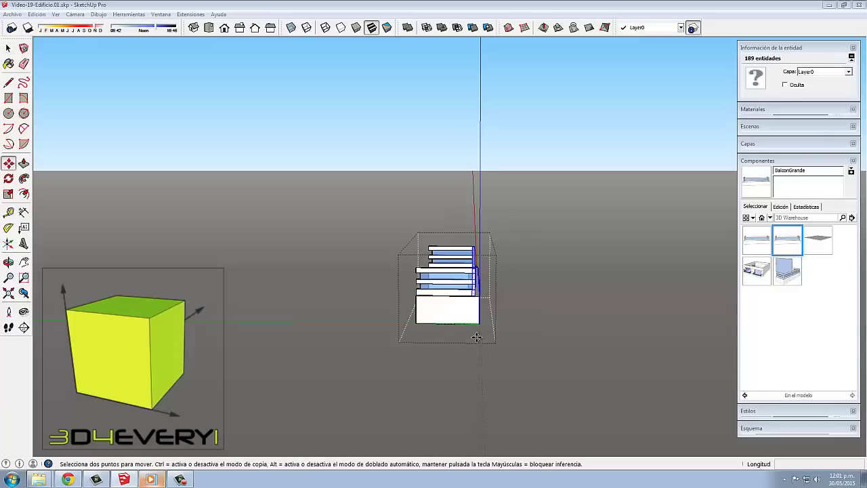
left_click(477, 336)
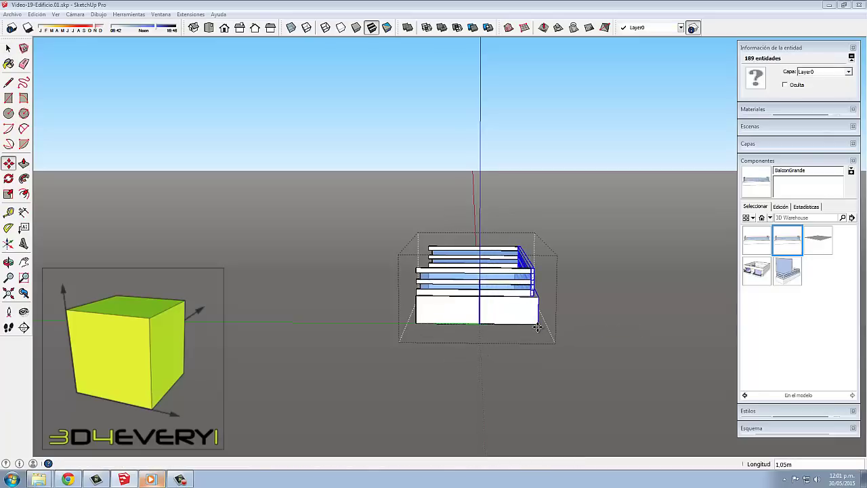
left_click(542, 387)
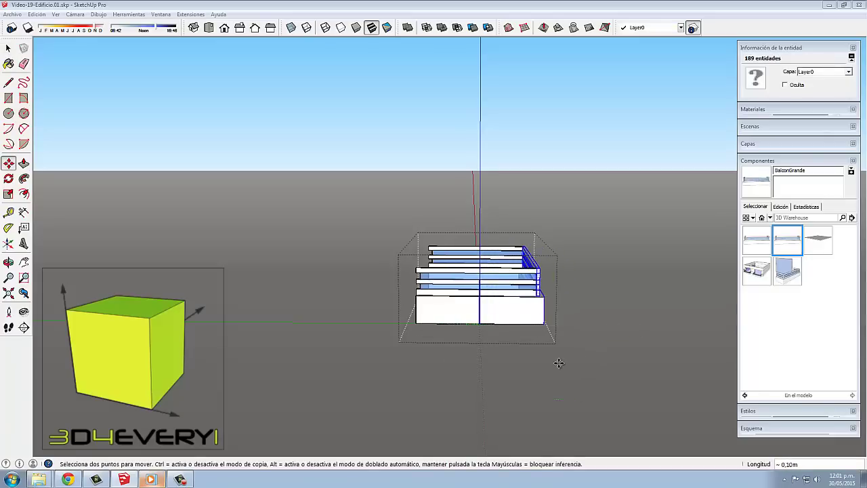
middle_click_drag(558, 364, 493, 401)
key("space")
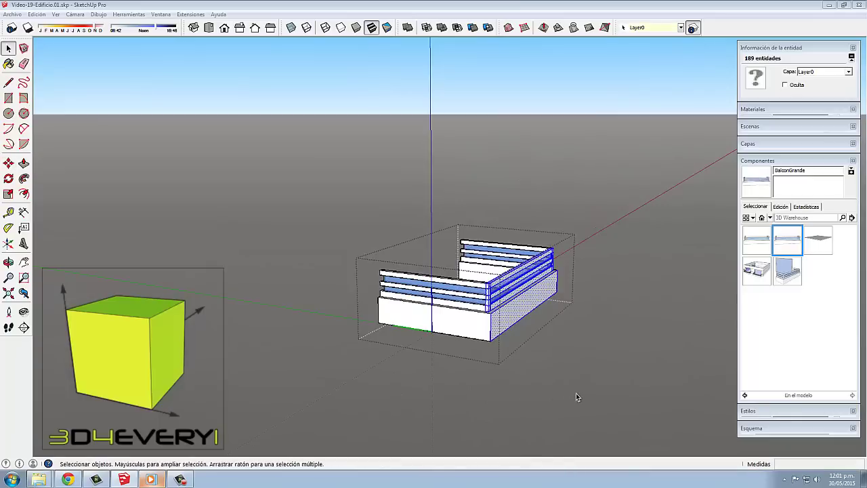
left_click(576, 387)
mouse_move(570, 376)
middle_mouse_down()
mouse_move(479, 374)
mouse_move(487, 411)
middle_mouse_up()
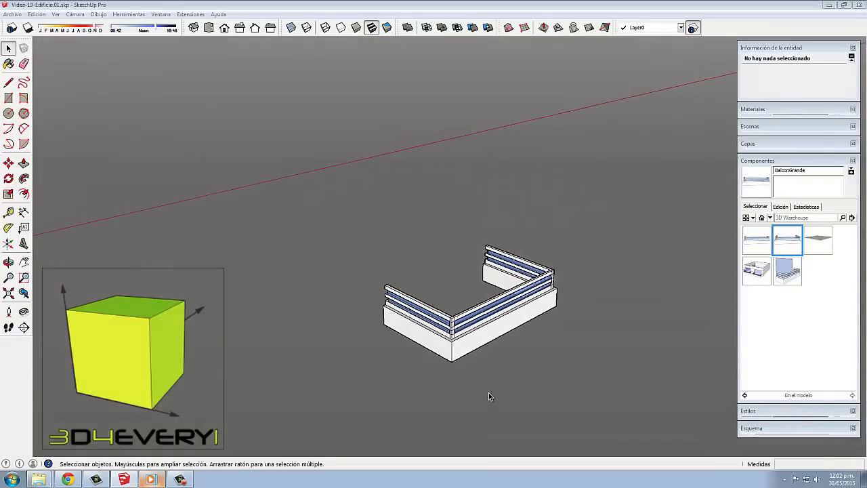
mouse_move(511, 382)
middle_mouse_down()
mouse_move(627, 362)
mouse_move(490, 364)
mouse_move(519, 344)
mouse_move(480, 354)
mouse_move(473, 369)
middle_mouse_up()
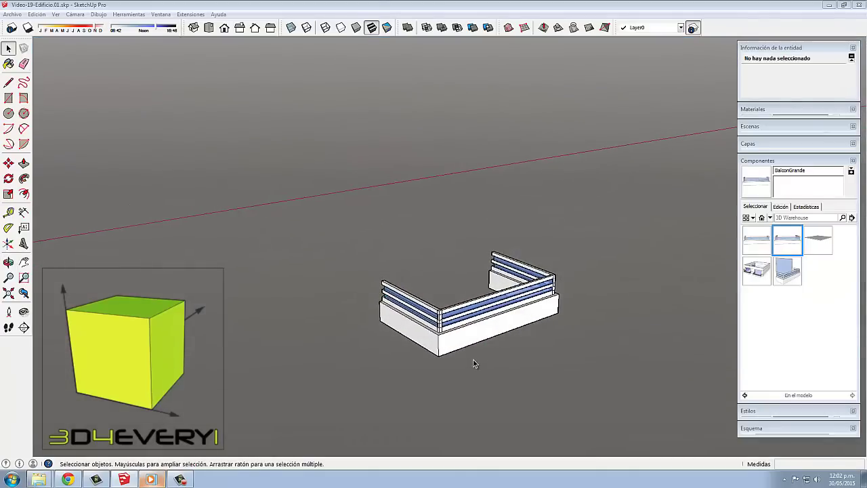
Copy the BalconGrande balcony to the lower left with Move+Ctrl, creating a second instance.
left_click(486, 332)
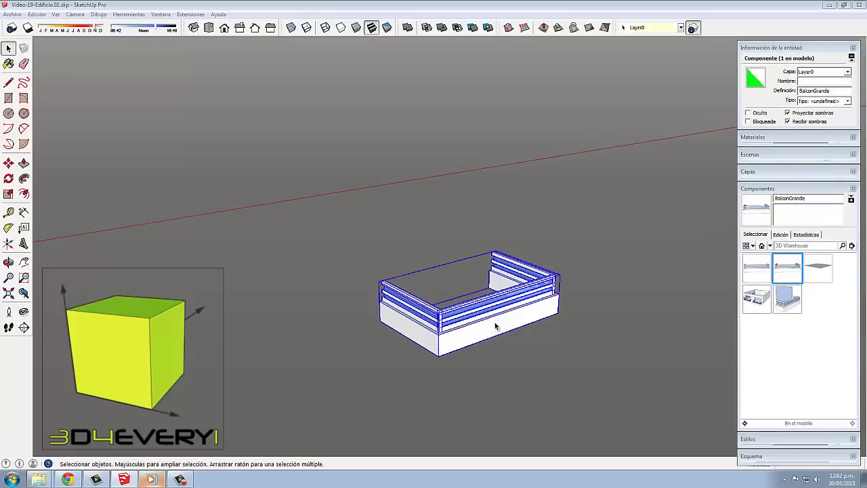
right_click(495, 327)
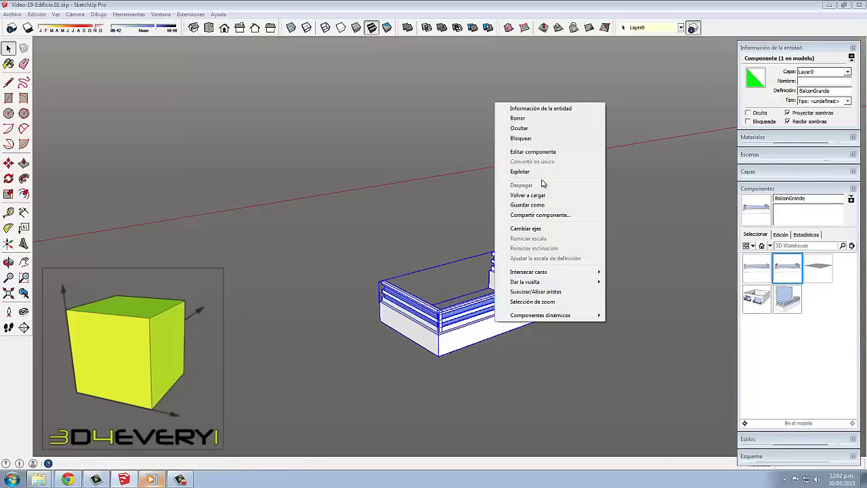
left_click(478, 219)
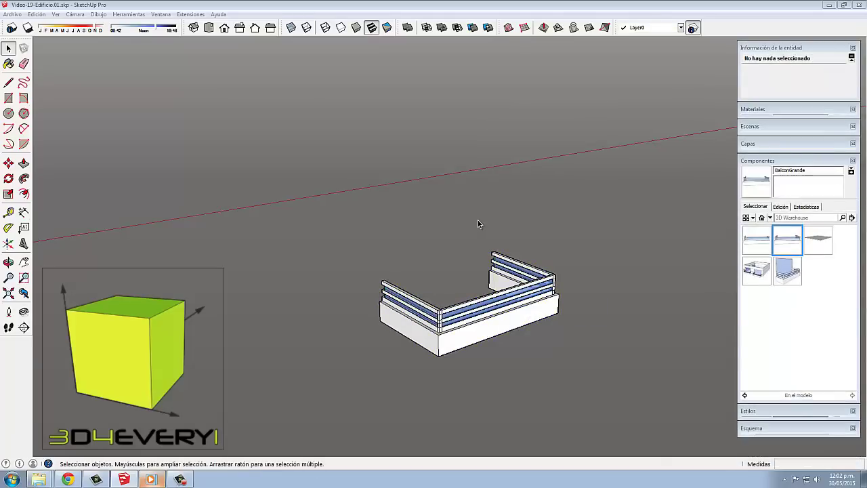
middle_click_drag(478, 224, 484, 302)
left_click(484, 302)
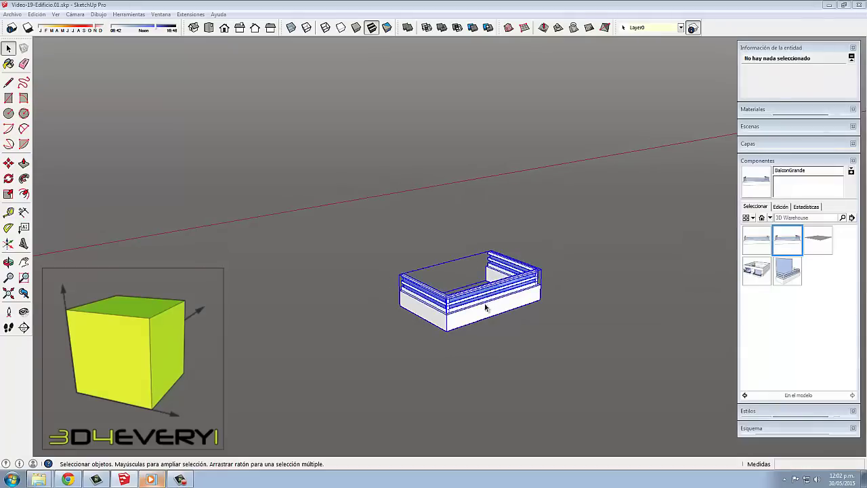
key("m")
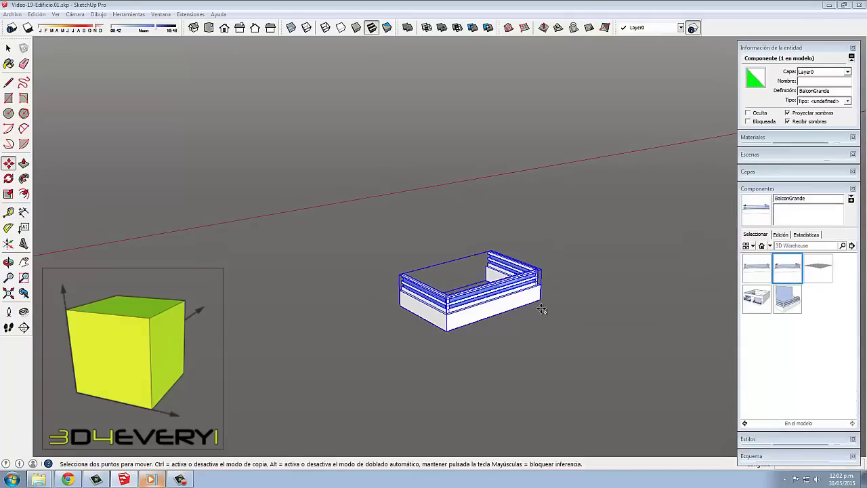
left_click(541, 309, "ctrl")
left_click(390, 366)
key("space")
left_click(403, 380)
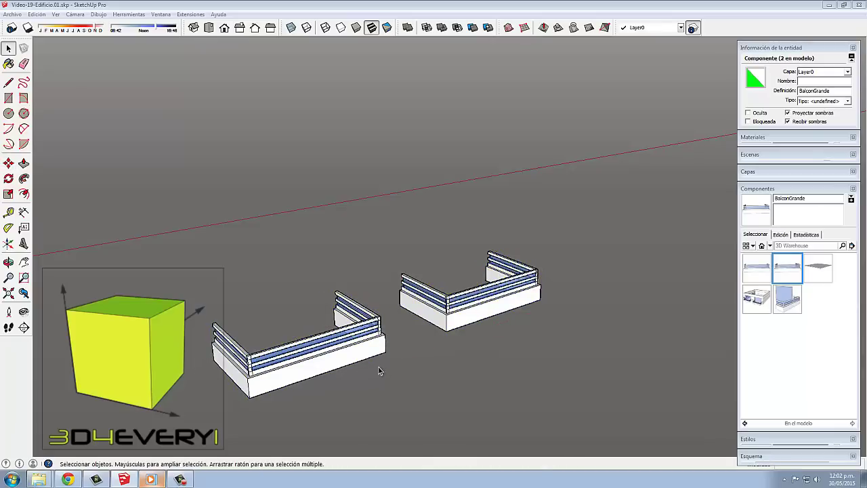
middle_click_drag(402, 379, 427, 341)
left_click(374, 358)
Make the front balcony copy a unique component.
right_click(373, 357)
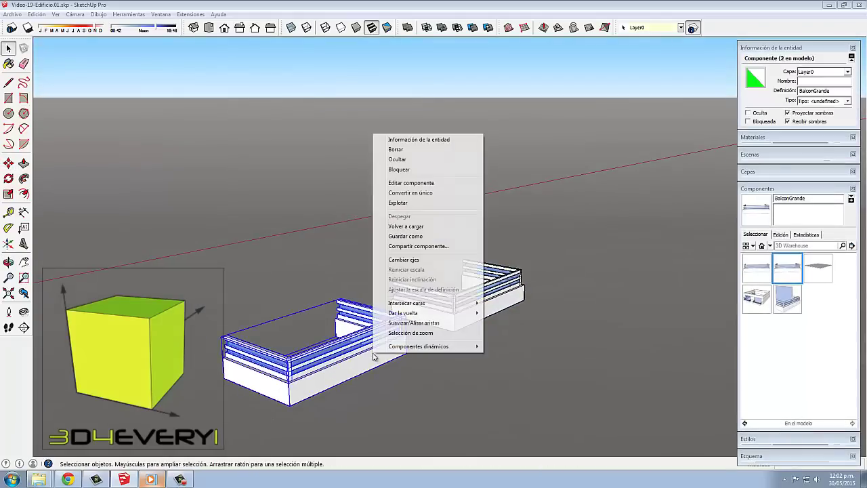
left_click(439, 196)
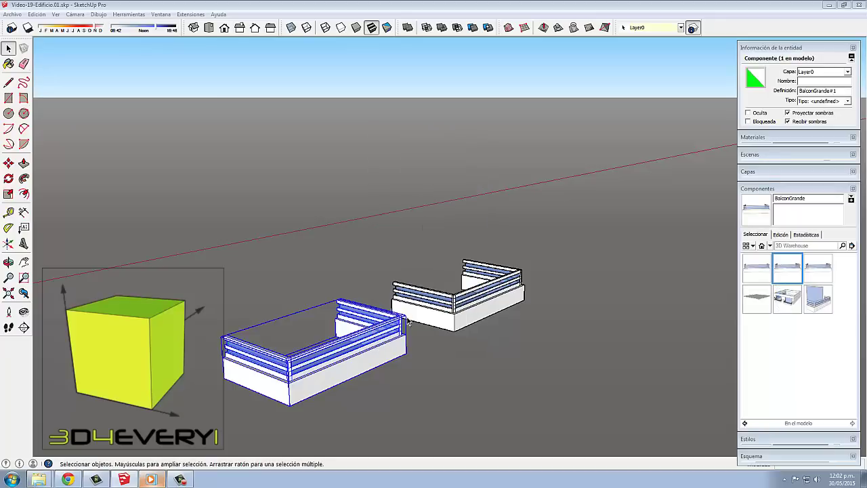
middle_click_drag(495, 346, 484, 348)
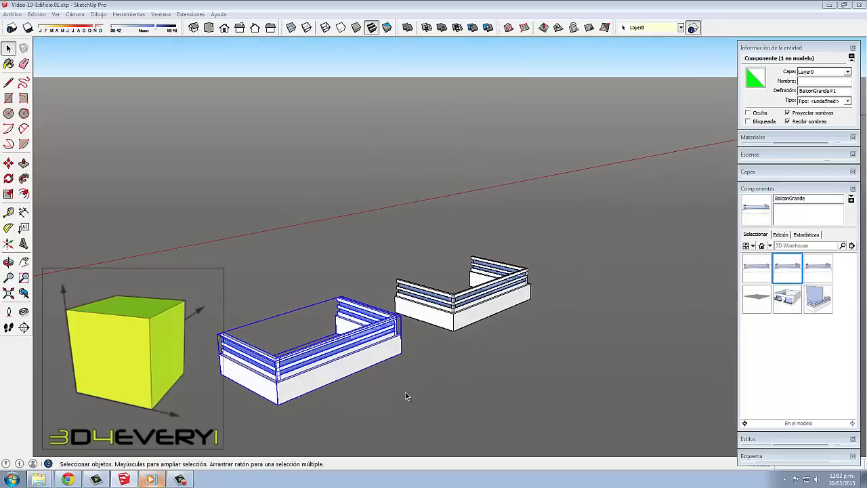
mouse_move(407, 397)
middle_mouse_down()
mouse_move(441, 323)
mouse_move(428, 356)
mouse_move(506, 360)
mouse_move(400, 348)
mouse_move(418, 343)
middle_mouse_up()
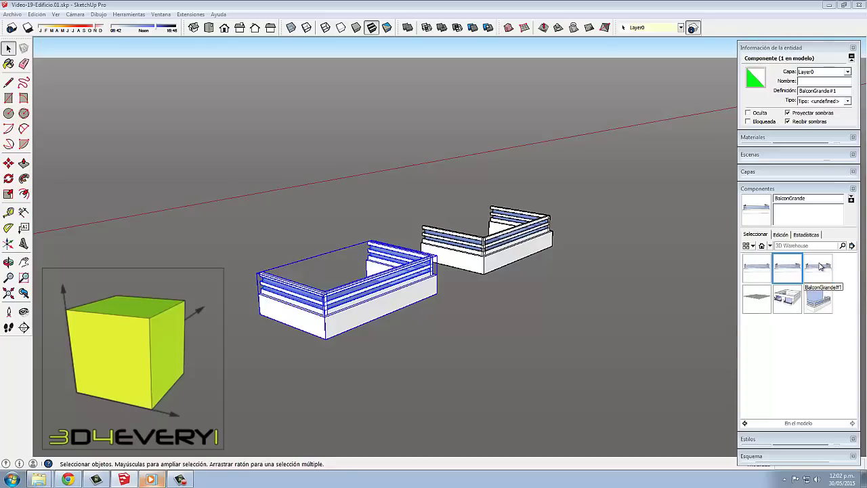
Rename the new BalconGrande#1 definition to Balcon3 and show Entity Info again.
left_click(819, 266)
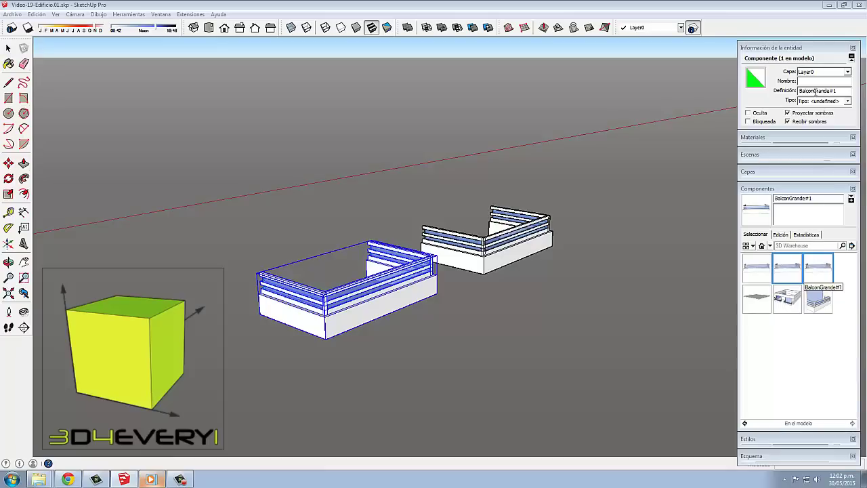
left_click_drag(815, 91, 849, 92)
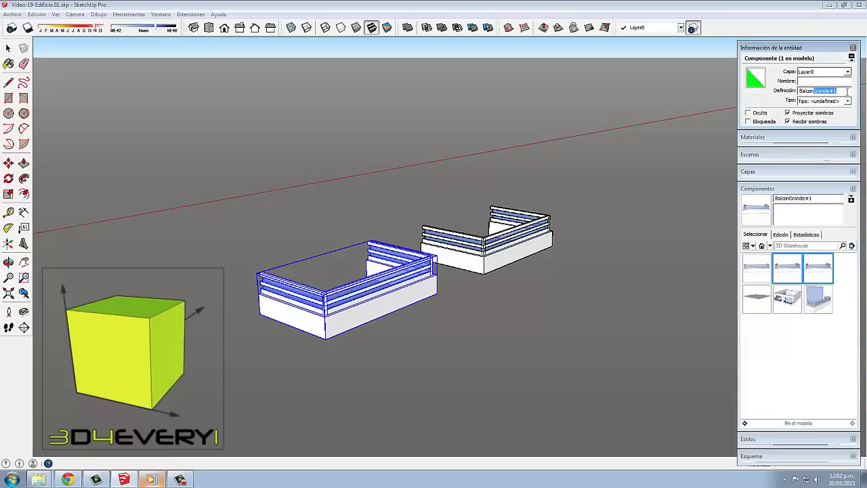
type("3")
key("Return")
key("Escape")
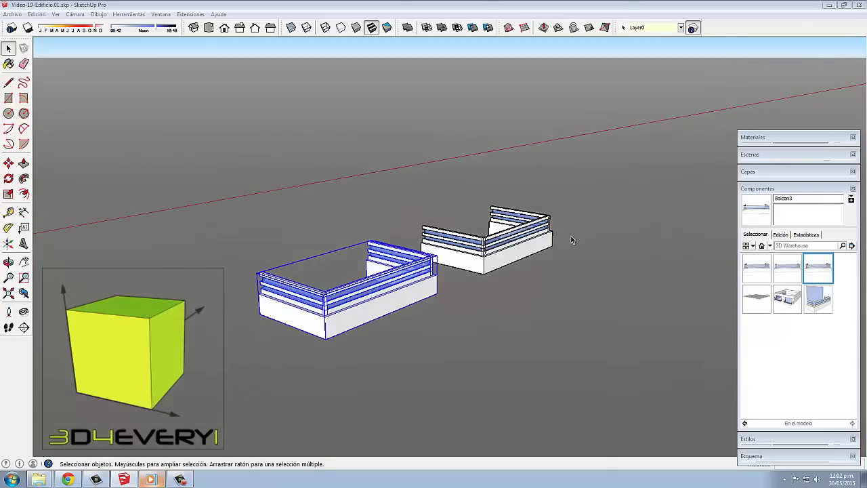
left_click(498, 259)
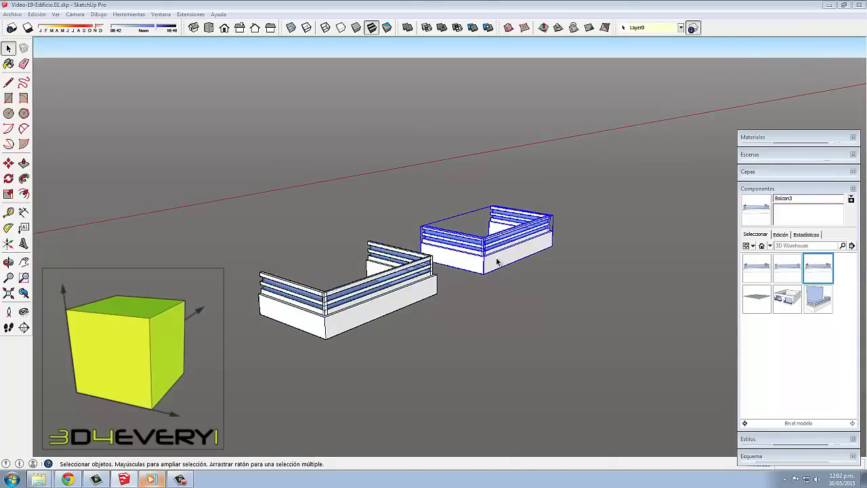
left_click(160, 15)
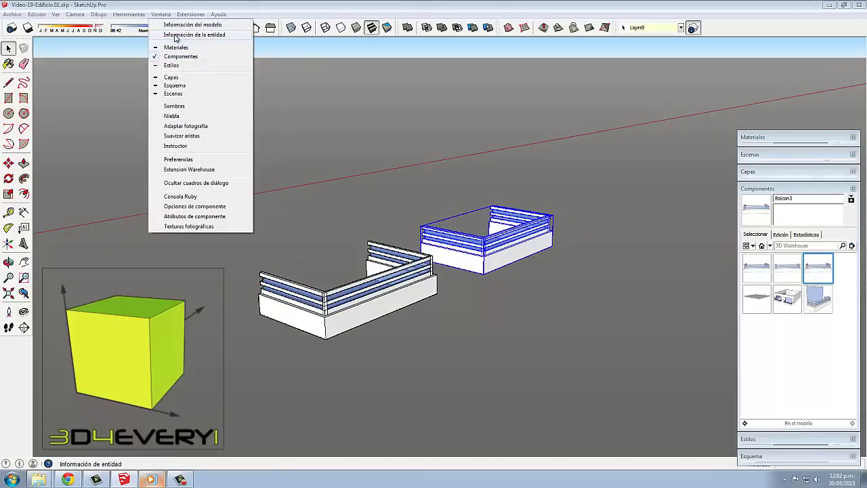
left_click(175, 35)
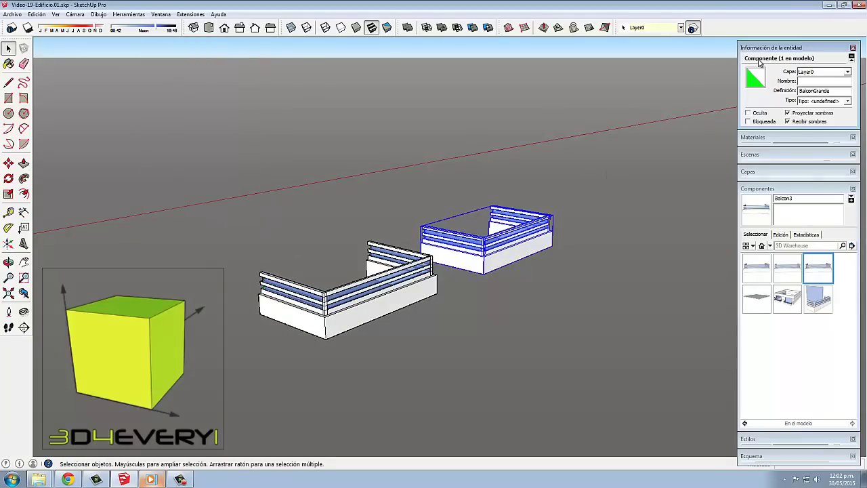
Delete the original BalconGrande balcony on the right, leaving only Balcon3.
left_click(407, 291)
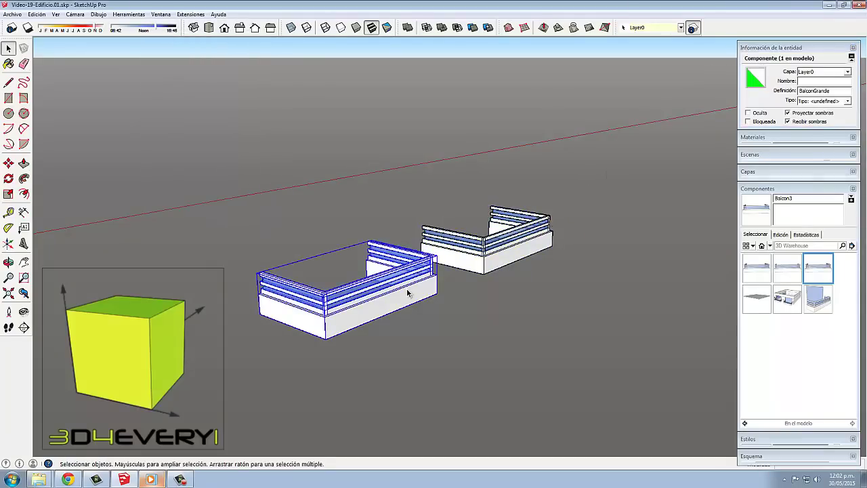
left_click(529, 253)
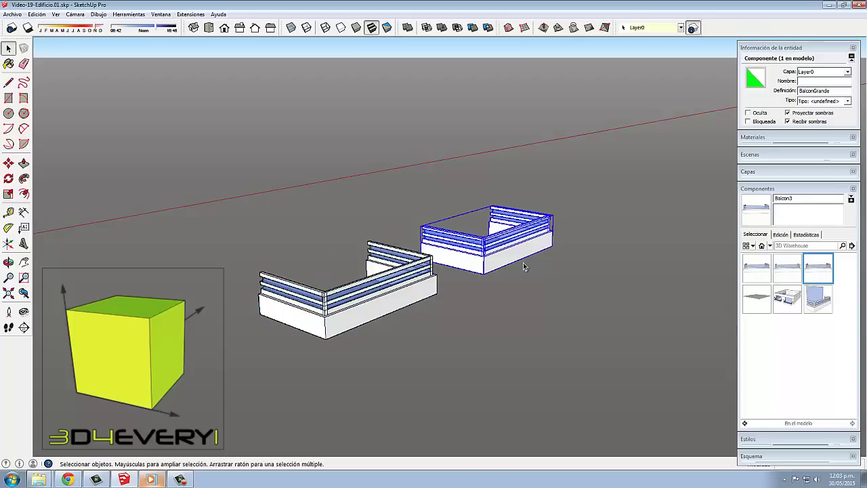
key("Delete")
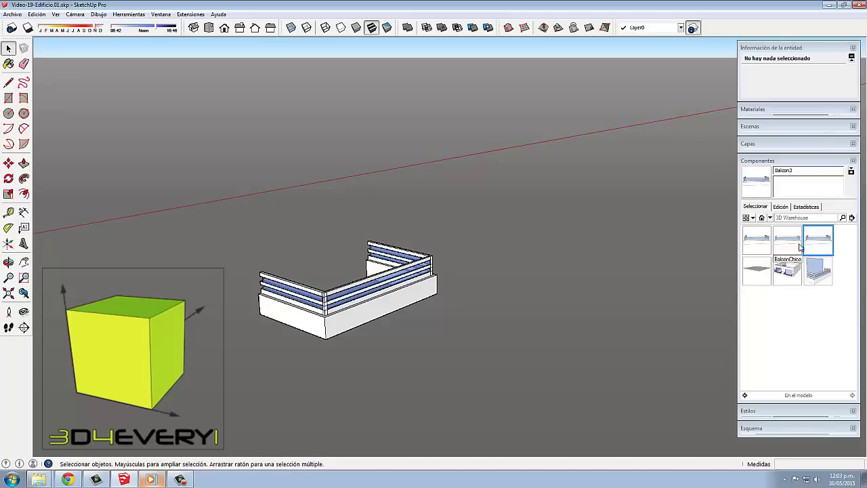
middle_click_drag(375, 257, 396, 306)
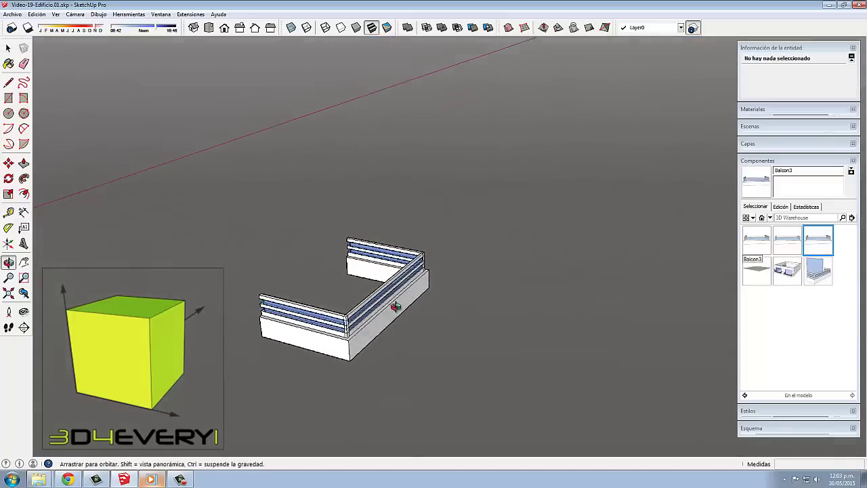
scroll(346, 328, "up", 3)
mouse_move(345, 329)
middle_mouse_down()
mouse_move(375, 183)
mouse_move(348, 180)
middle_mouse_up()
Inside Balcon3, delete the railings and walls so only the green U-shaped base remains.
left_click(371, 255)
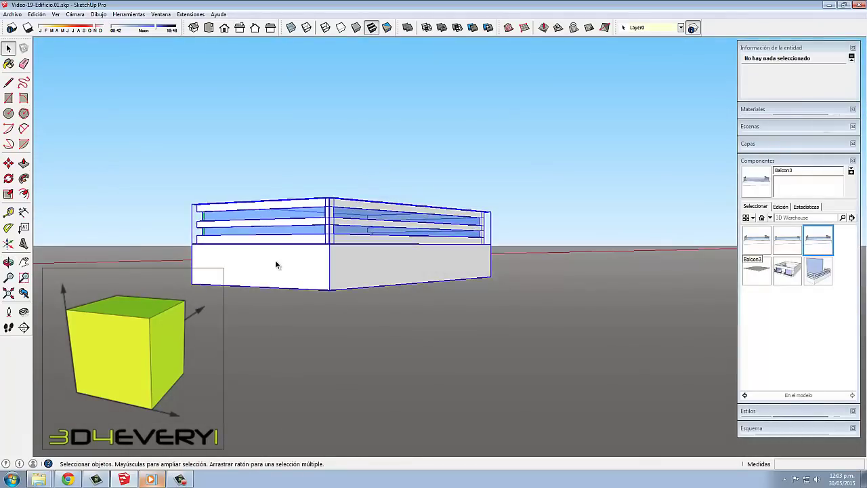
double_click(343, 262)
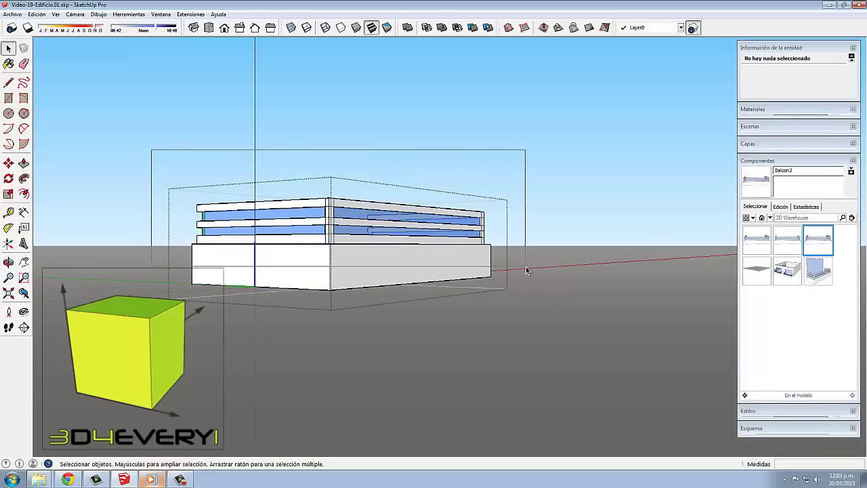
left_click_drag(526, 270, 523, 268)
left_click_drag(264, 149, 150, 99)
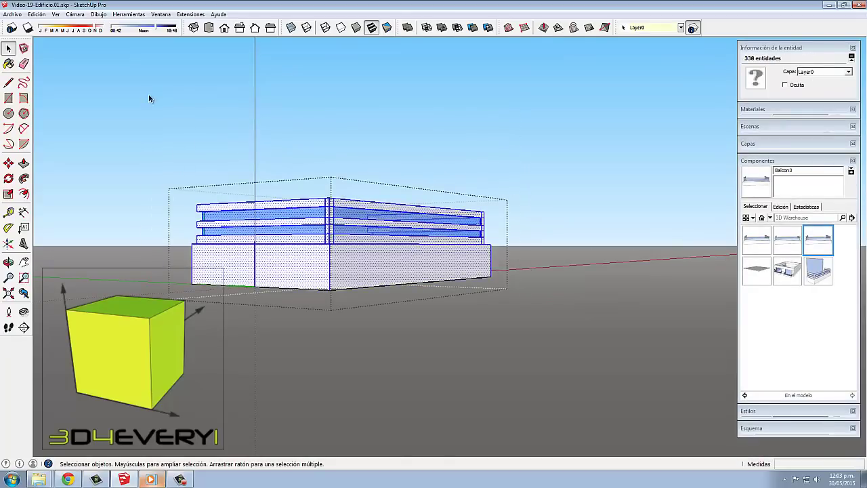
key("Delete")
mouse_move(281, 199)
middle_mouse_down()
mouse_move(416, 304)
mouse_move(422, 324)
middle_mouse_up()
mouse_move(426, 284)
middle_mouse_down()
mouse_move(416, 360)
mouse_move(413, 348)
mouse_move(451, 290)
mouse_move(462, 338)
middle_mouse_up()
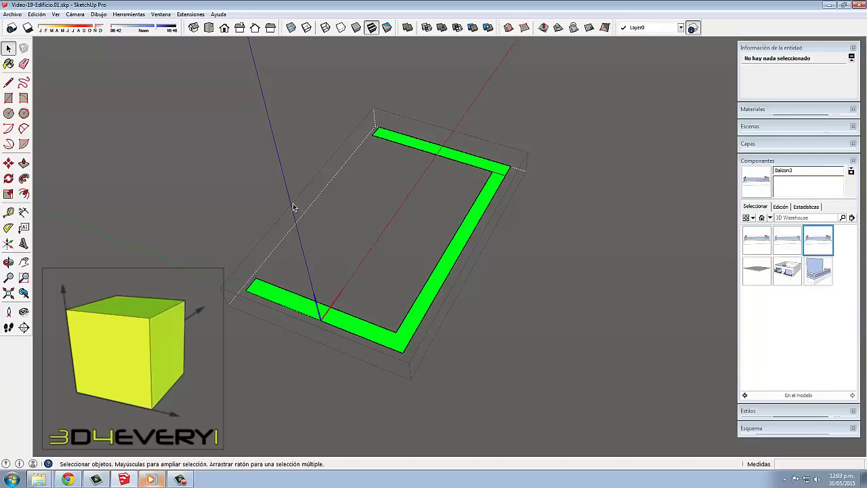
Draw a two-point arc across the base from the lower arm to the right arm.
key("a")
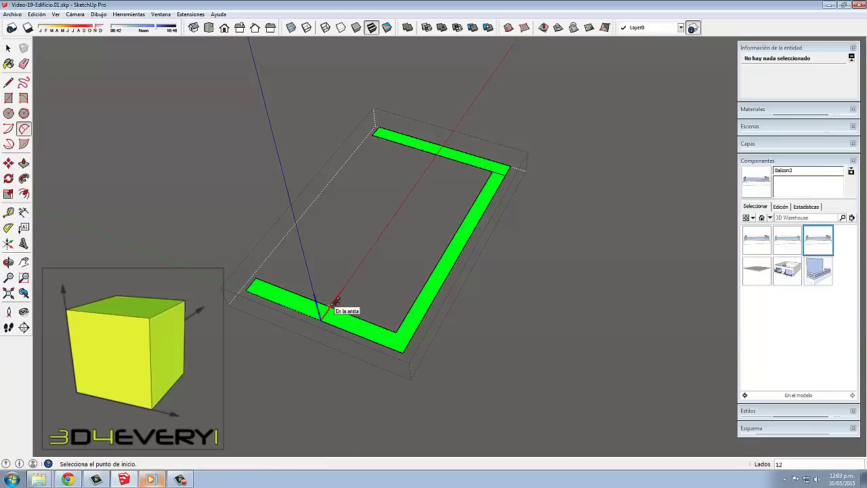
left_click(335, 308)
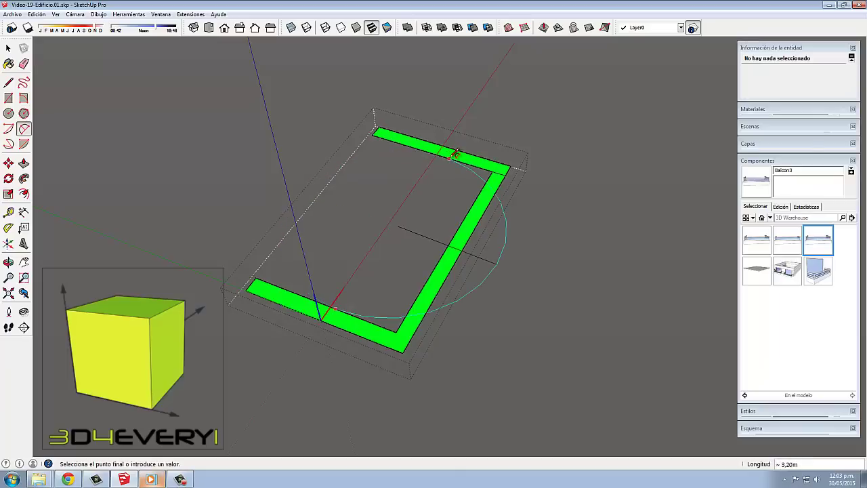
left_click(441, 155)
type("0.42m")
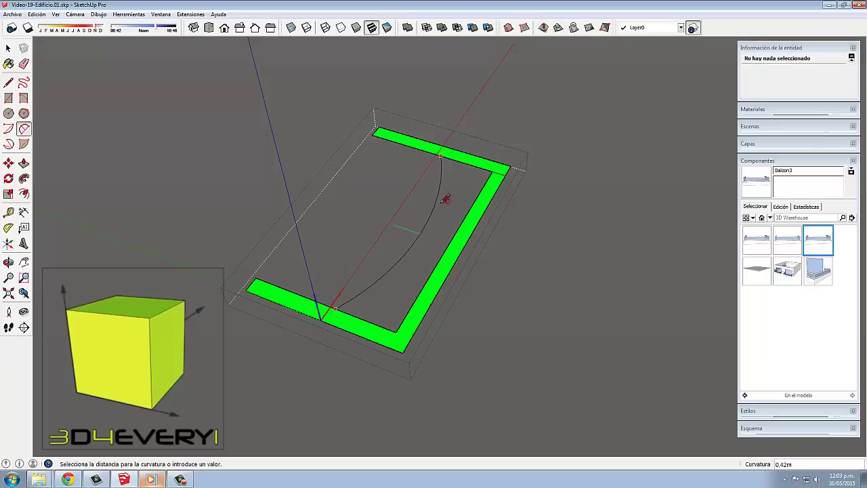
left_click(440, 211)
key("space")
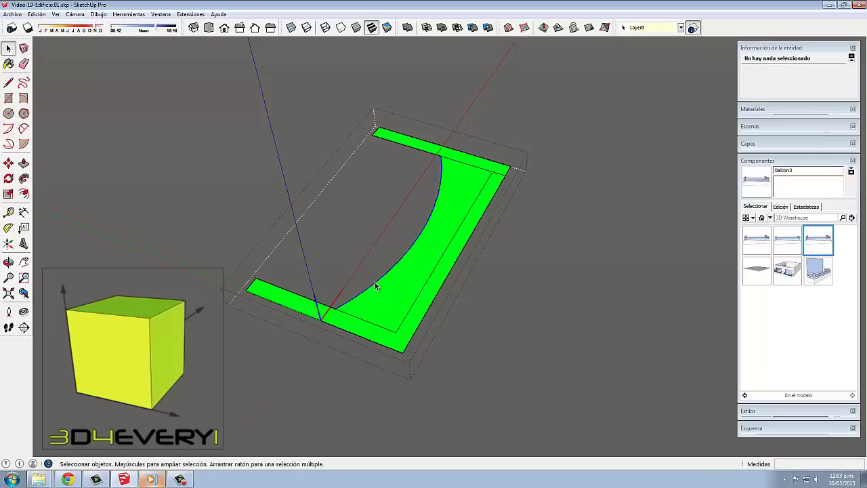
Copy the arc 0.30 m inward to form the inner edge of the band.
left_click(374, 287)
key("m")
key("ctrl")
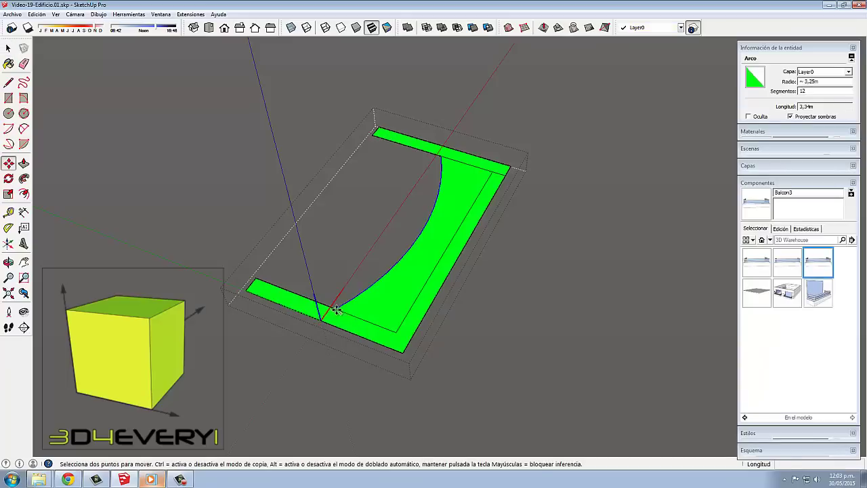
left_click(337, 309)
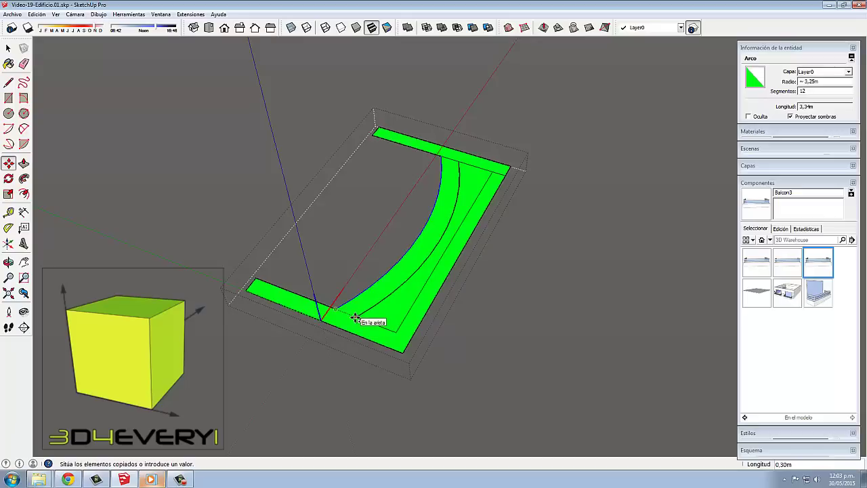
left_click(356, 318)
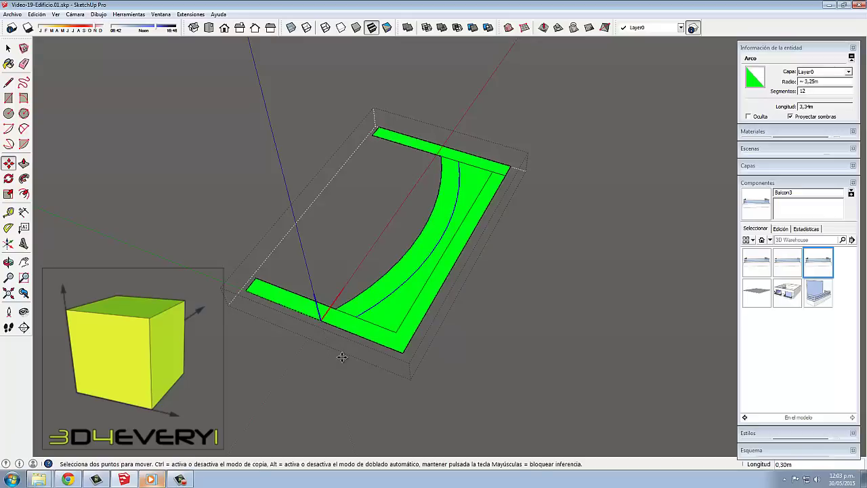
Close the arc ends with cut lines and erase the unwanted outer faces of the base.
key("l")
left_click(364, 310)
left_click(339, 323)
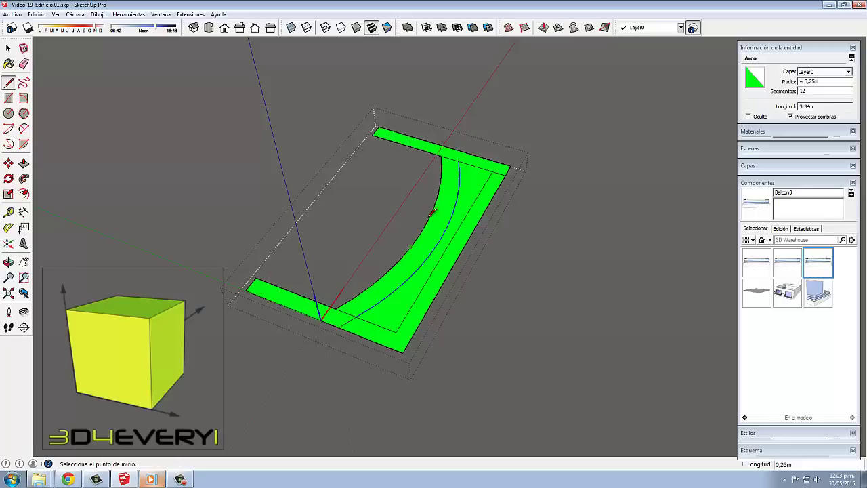
left_click(459, 163)
left_click(463, 152)
key("e")
left_click_drag(391, 323, 457, 298)
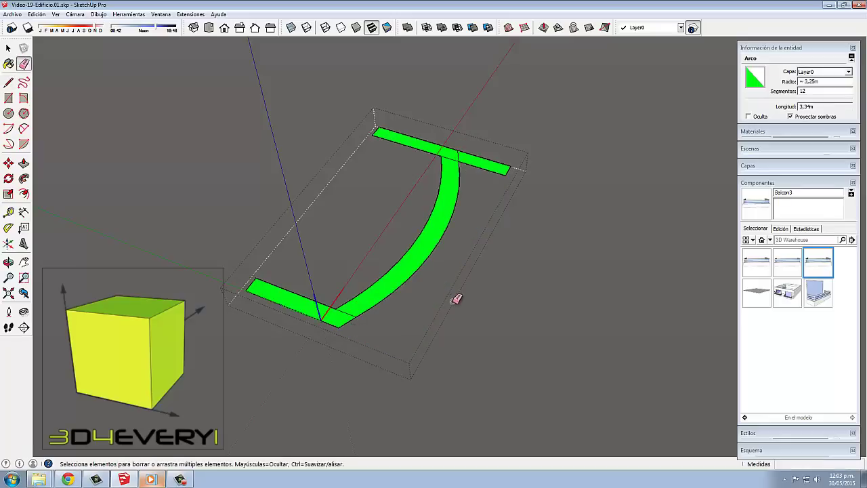
left_click(499, 163)
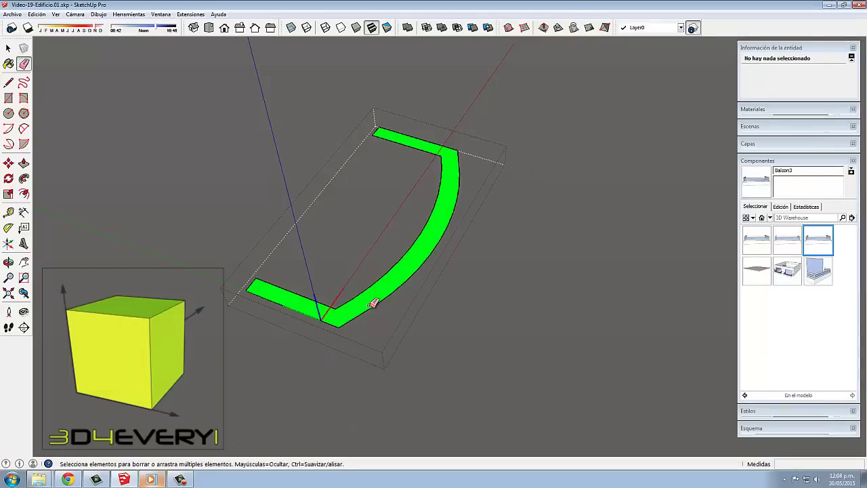
mouse_move(374, 300)
middle_mouse_down()
mouse_move(313, 224)
mouse_move(329, 145)
middle_mouse_up()
Push/pull the curved band up into a 1.12 m wall and erase a stray vertical edge.
key("p")
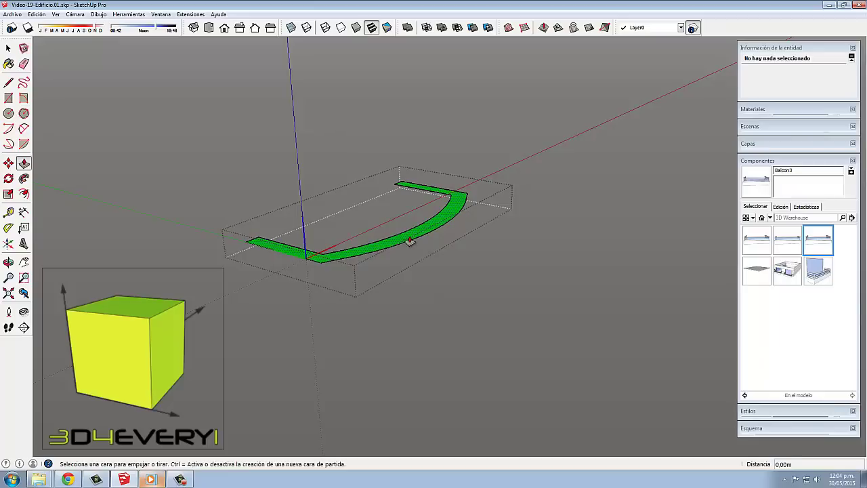
left_click(410, 239)
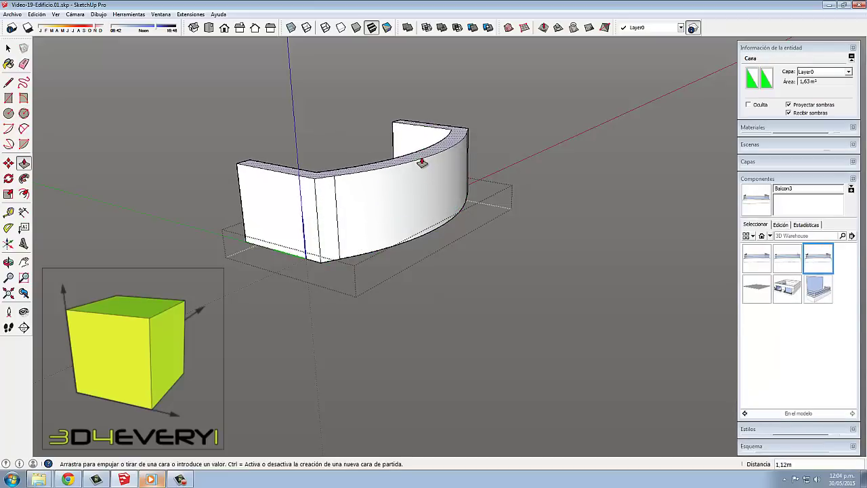
left_click(421, 163)
key("e")
left_click(339, 217)
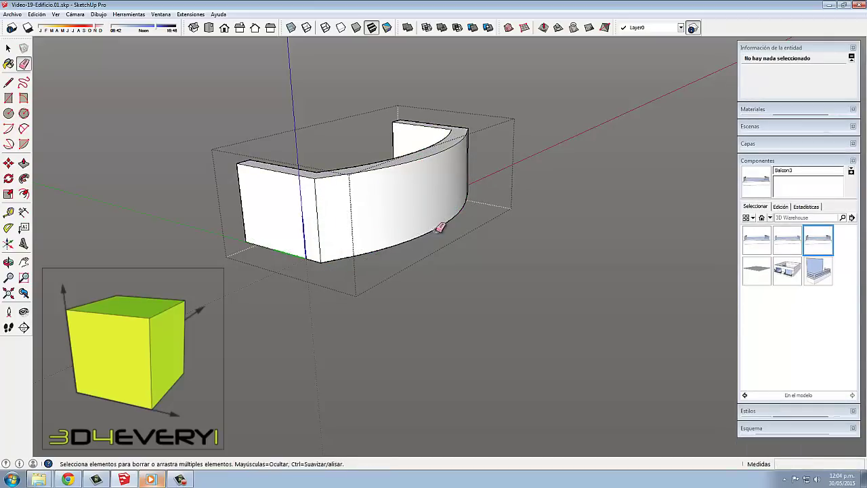
middle_click_drag(441, 228, 145, 217)
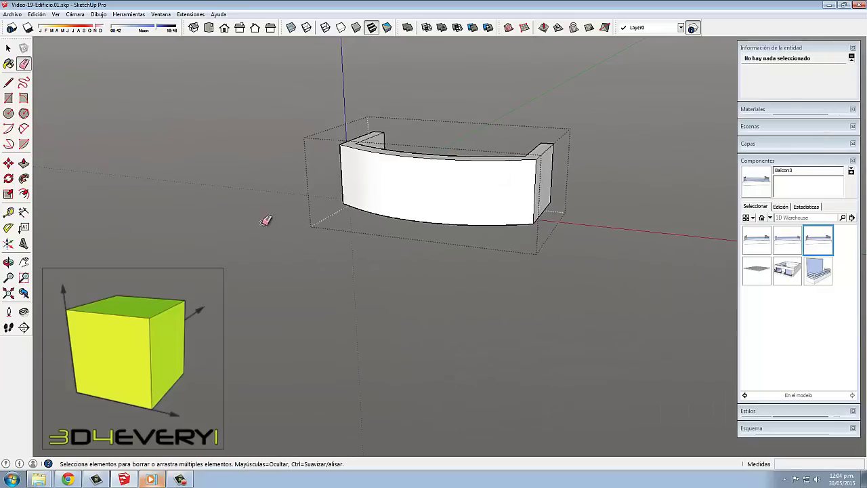
mouse_move(266, 220)
middle_mouse_down()
mouse_move(581, 251)
mouse_move(527, 296)
middle_mouse_up()
key("space")
left_click(534, 287)
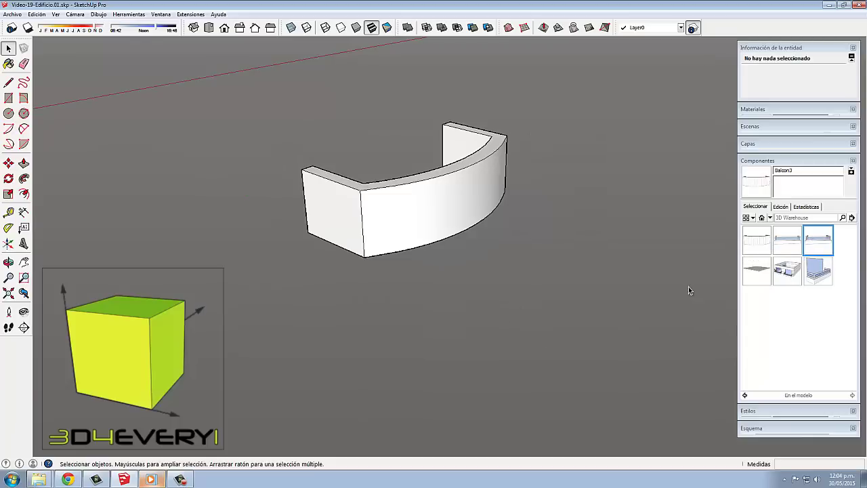
mouse_move(540, 269)
middle_mouse_down()
mouse_move(623, 271)
mouse_move(533, 284)
middle_mouse_up()
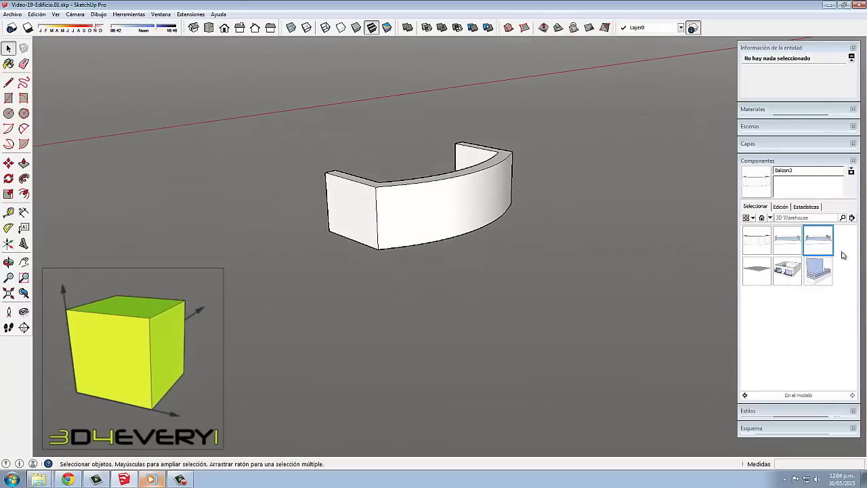
Place a BalconChico copy beside the curved balcony.
left_click(791, 241)
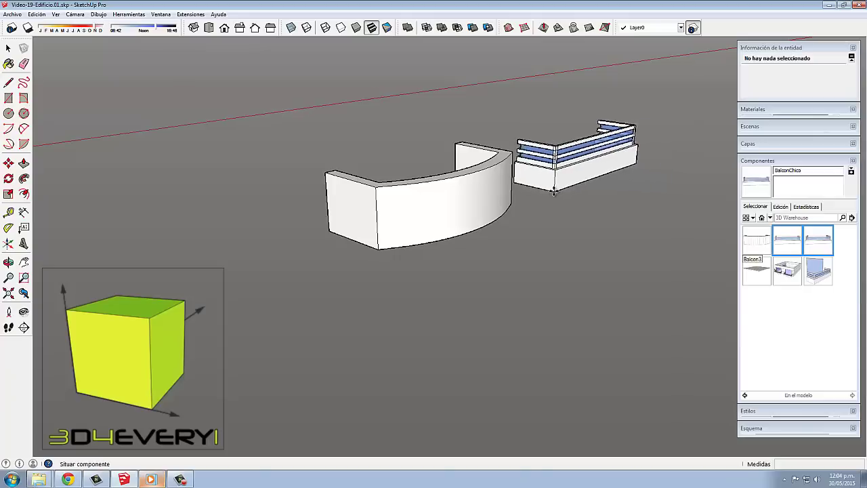
mouse_move(549, 204)
middle_mouse_down()
mouse_move(544, 250)
mouse_move(538, 205)
mouse_move(538, 224)
mouse_move(513, 253)
mouse_move(498, 158)
middle_mouse_up()
scroll(497, 158, "up", 2)
key("space")
Lower the curved Balcon3 wall's top face by 0.12 m.
double_click(494, 158)
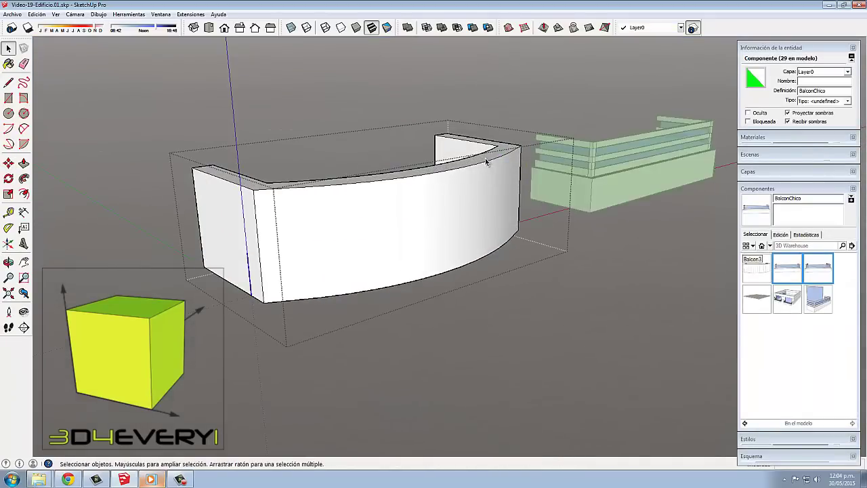
key("p")
left_click(492, 158)
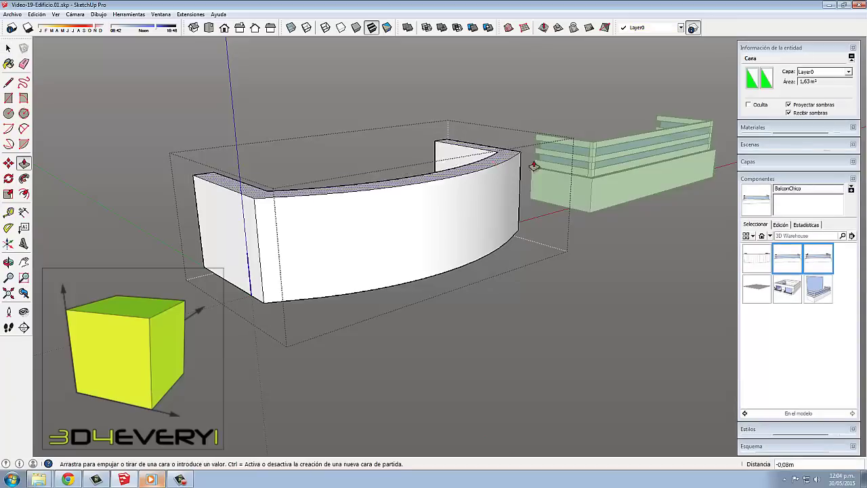
left_click(590, 145)
key("space")
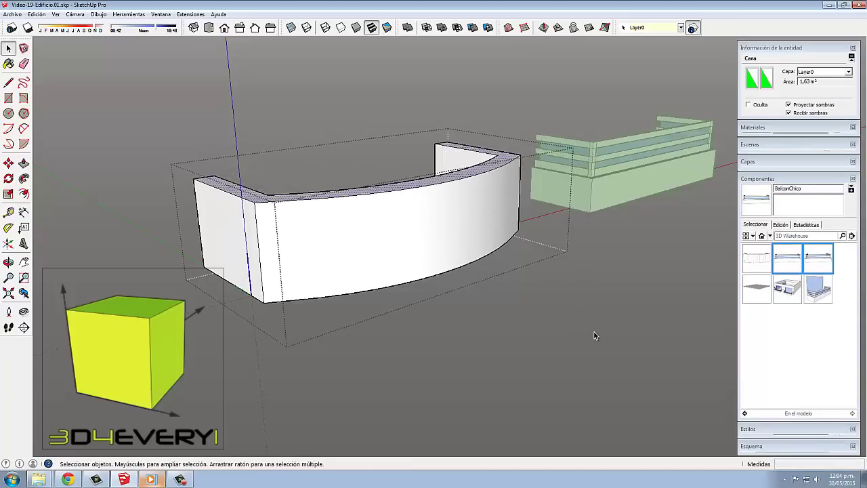
left_click(565, 311)
Delete both the curved balcony piece and the BalconChico copy.
mouse_move(565, 311)
middle_mouse_down()
mouse_move(451, 248)
mouse_move(556, 264)
mouse_move(490, 248)
mouse_move(459, 285)
middle_mouse_up()
mouse_move(519, 266)
middle_mouse_down()
mouse_move(643, 294)
mouse_move(521, 293)
middle_mouse_up()
left_click(461, 271)
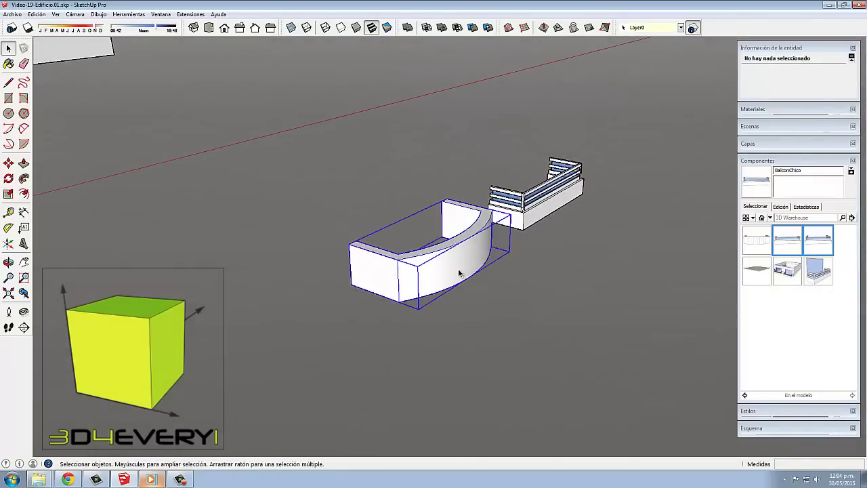
key("Delete")
left_click(538, 208)
key("Delete")
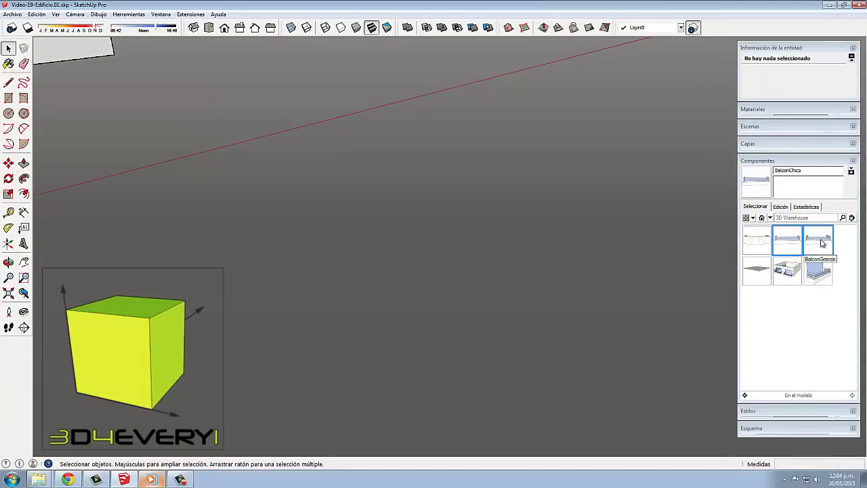
Zoom out to the whole tower and open one of its floors for editing.
scroll(496, 248, "down", 2)
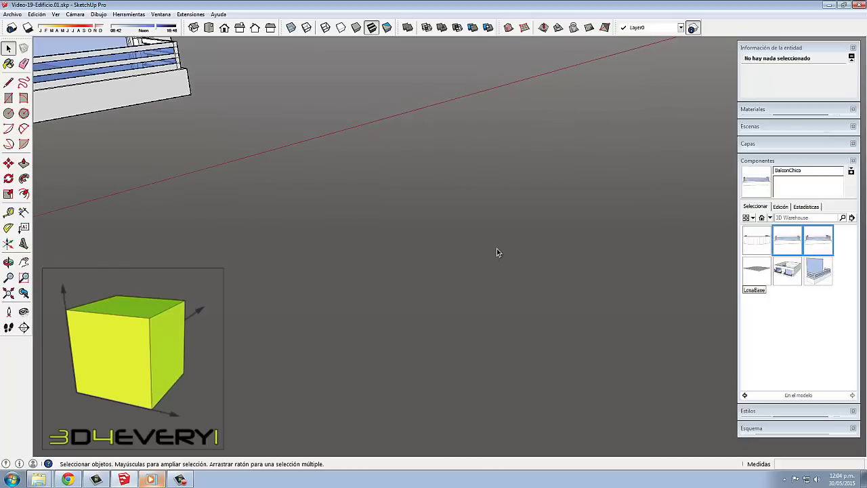
scroll(497, 248, "down", 2)
scroll(497, 248, "down", 3)
scroll(498, 252, "down", 3)
scroll(498, 252, "down", 2)
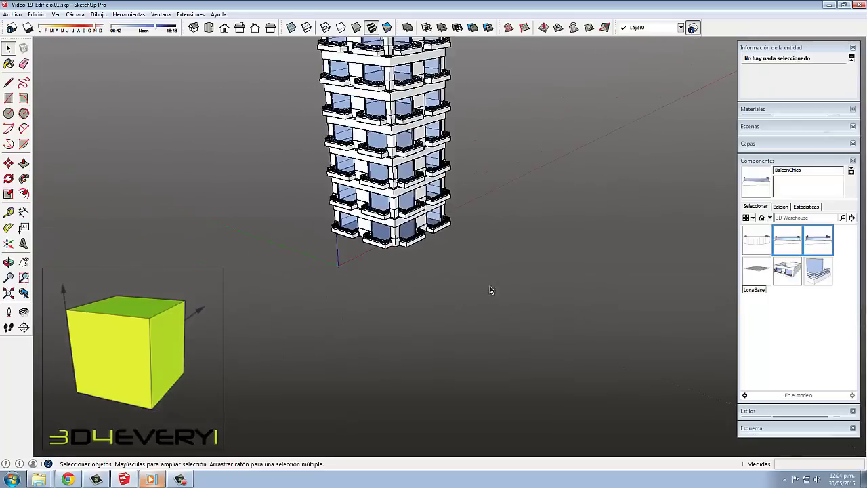
mouse_move(490, 290)
middle_mouse_down()
mouse_move(483, 241)
mouse_move(484, 343)
mouse_move(429, 242)
middle_mouse_up()
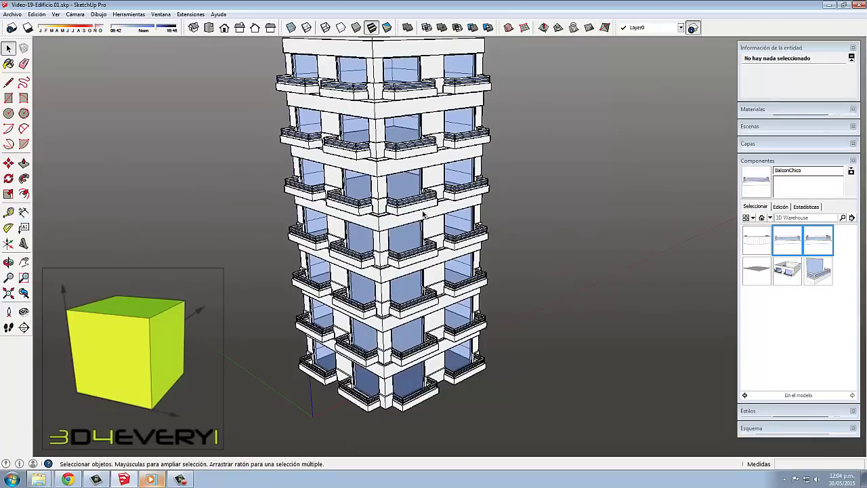
left_click(420, 210)
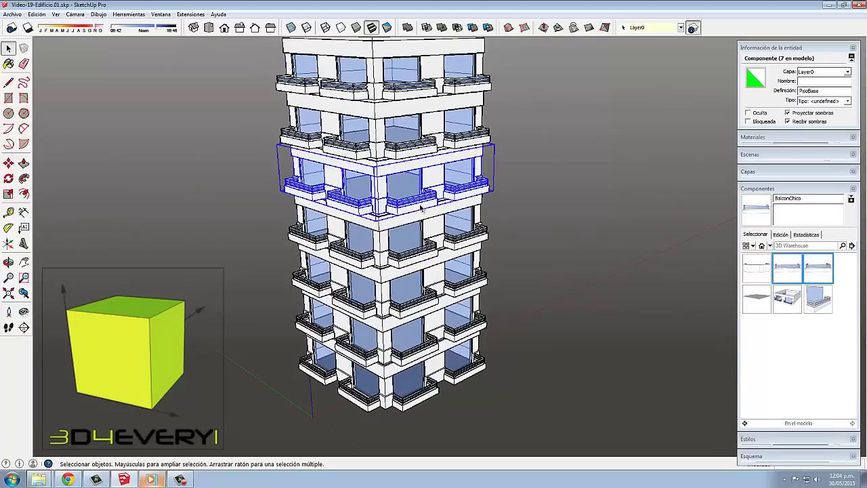
double_click(421, 210)
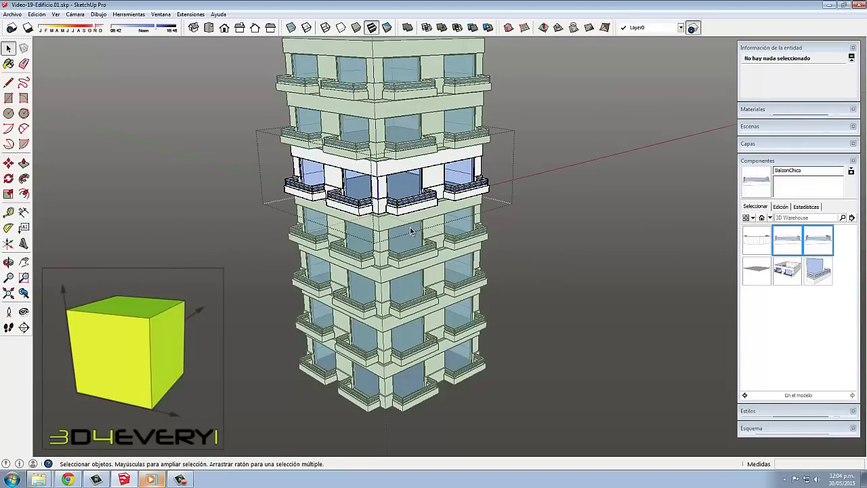
Select all 28 BalconChico instances on the tower and bring up Balcon3's component options.
left_click(420, 208)
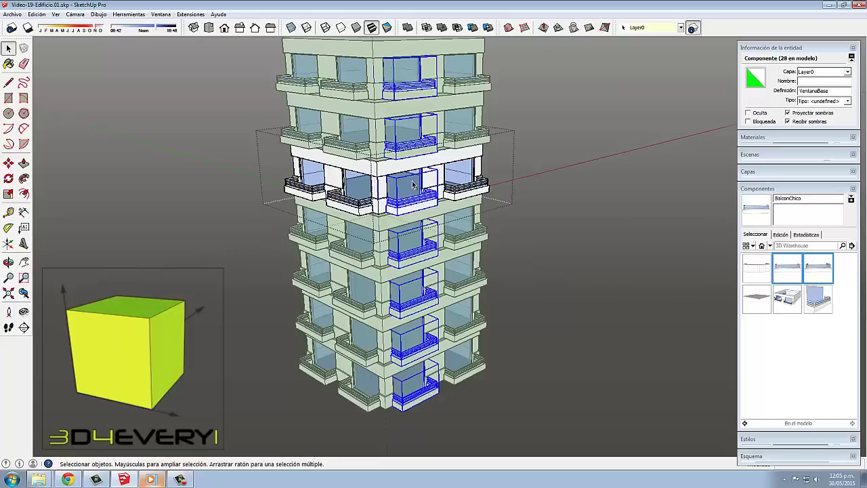
double_click(420, 207)
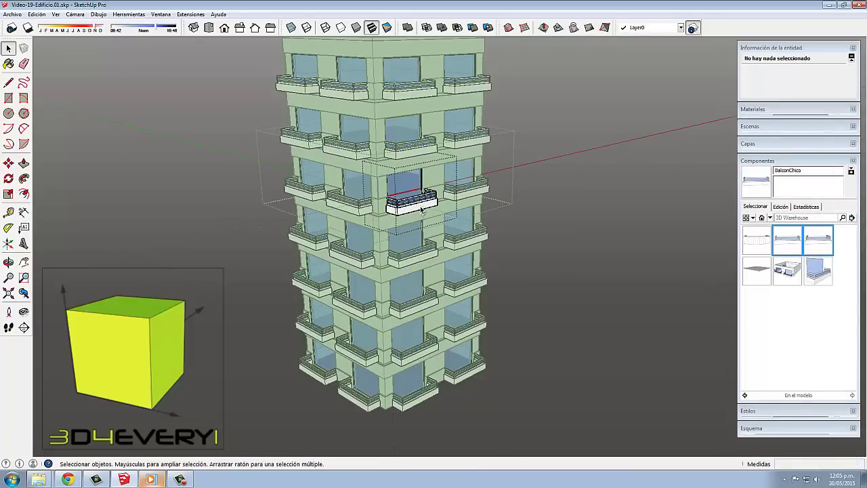
left_click(420, 208)
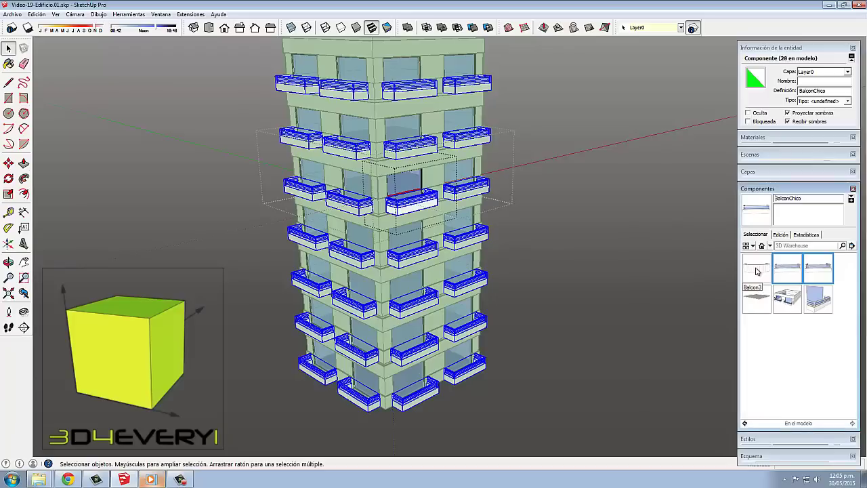
right_click(757, 271)
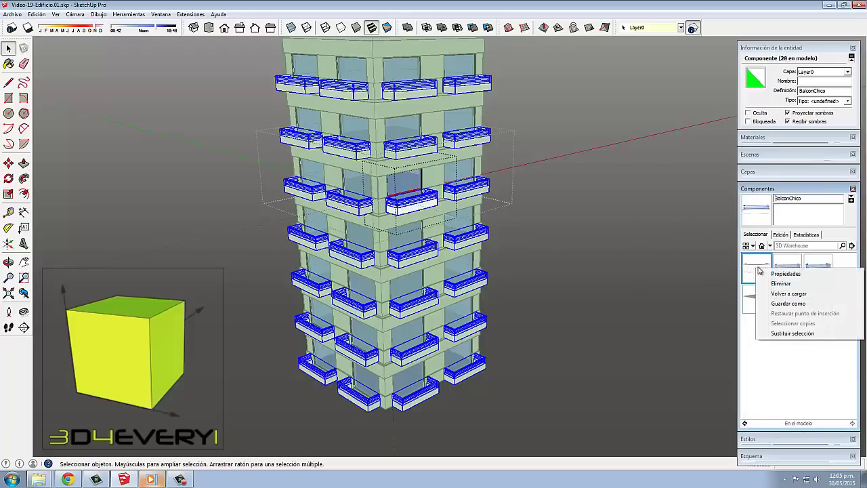
Replace the selected BalconChico balconies with Balcon3 and clear the selection.
left_click(792, 333)
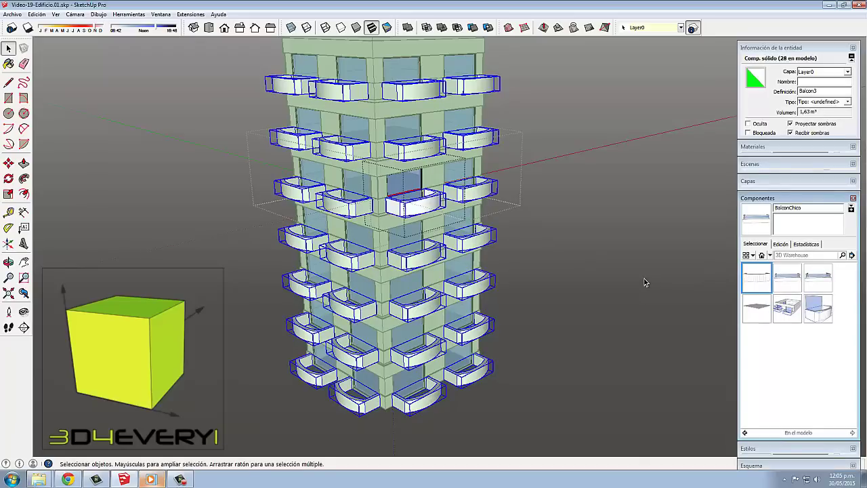
left_click(580, 298)
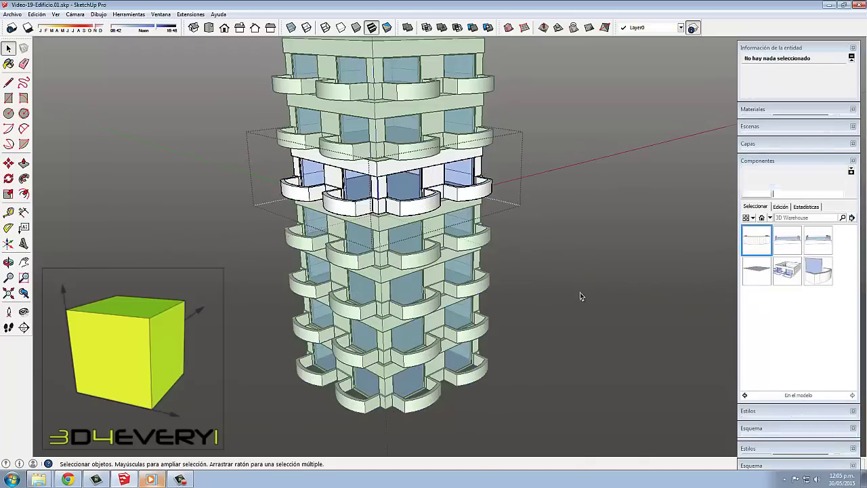
middle_click_drag(575, 285, 519, 293)
scroll(464, 286, "up", 4)
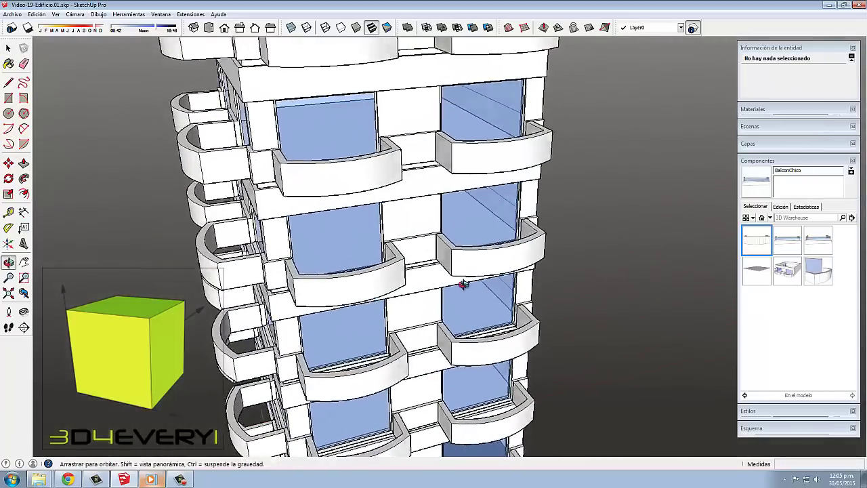
mouse_move(464, 287)
middle_mouse_down()
mouse_move(664, 274)
mouse_move(680, 316)
mouse_move(670, 330)
mouse_move(497, 296)
mouse_move(497, 262)
mouse_move(524, 232)
mouse_move(518, 283)
mouse_move(573, 310)
mouse_move(738, 296)
mouse_move(494, 308)
middle_mouse_up()
scroll(497, 262, "down", 3)
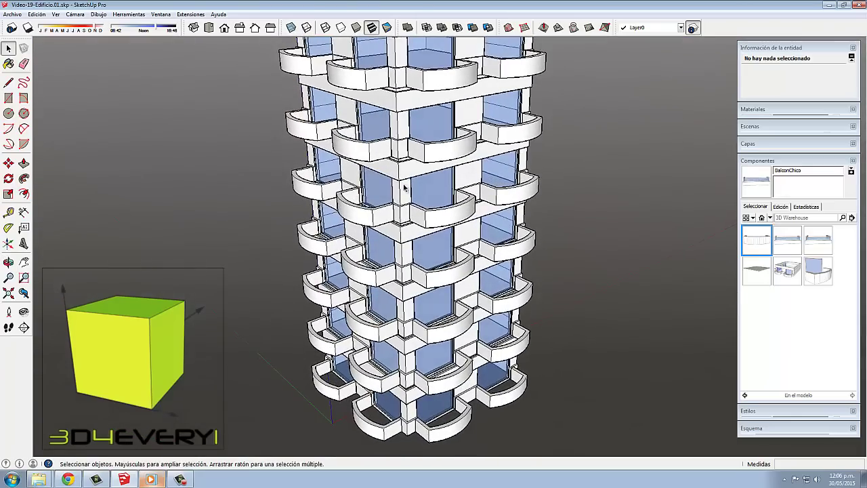
Orbit and zoom around the tower to inspect the curved Balcon3 balconies.
scroll(410, 139, "up", 4)
scroll(410, 139, "up", 3)
scroll(424, 186, "up", 3)
mouse_move(424, 186)
middle_mouse_down()
mouse_move(519, 131)
mouse_move(543, 102)
mouse_move(464, 89)
mouse_move(422, 144)
middle_mouse_up()
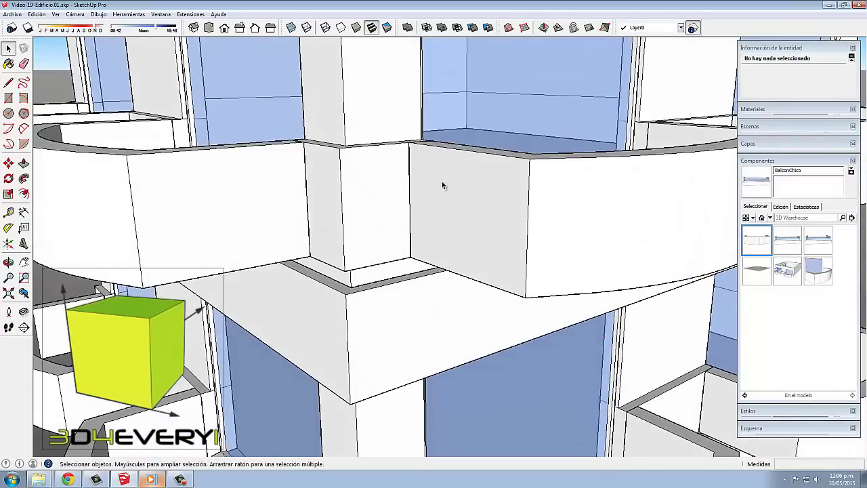
scroll(444, 183, "down", 3)
mouse_move(445, 174)
middle_mouse_down()
mouse_move(465, 188)
mouse_move(469, 176)
middle_mouse_up()
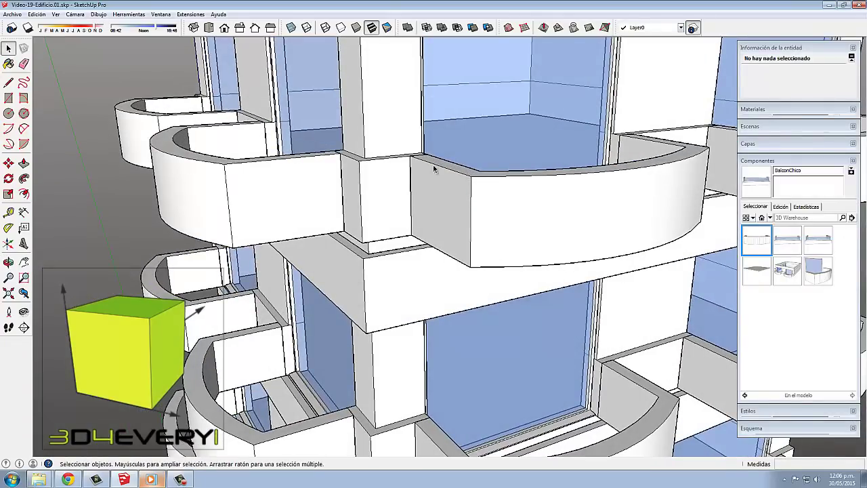
scroll(418, 158, "down", 3)
mouse_move(418, 157)
middle_mouse_down()
mouse_move(596, 170)
mouse_move(488, 171)
mouse_move(484, 204)
mouse_move(469, 215)
middle_mouse_up()
scroll(515, 165, "up", 3)
scroll(516, 165, "down", 3)
scroll(516, 165, "down", 2)
scroll(488, 172, "down", 3)
scroll(488, 172, "down", 2)
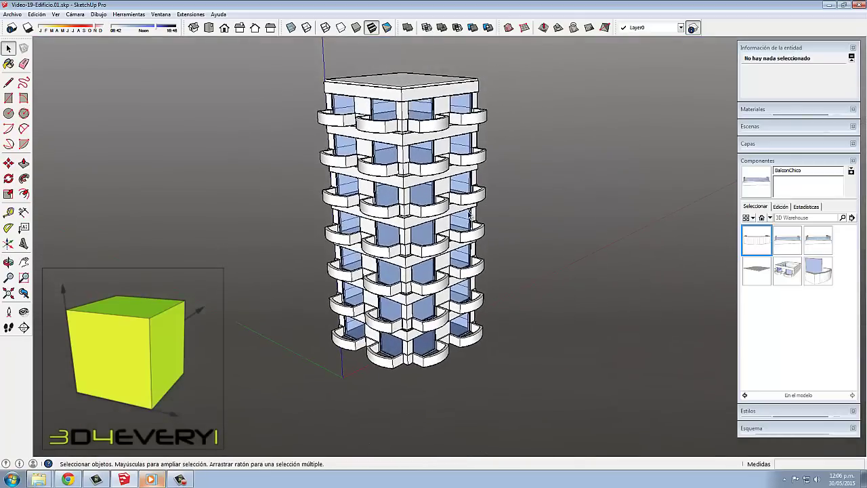
Select every instance of the curved balcony on the top floor and replace them with BalconGrande.
double_click(438, 130)
left_click(435, 127)
left_click(435, 128)
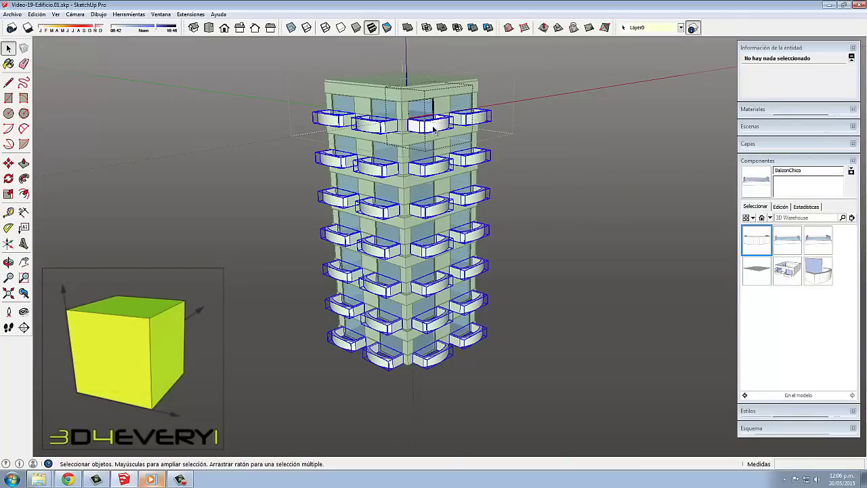
left_click(434, 127)
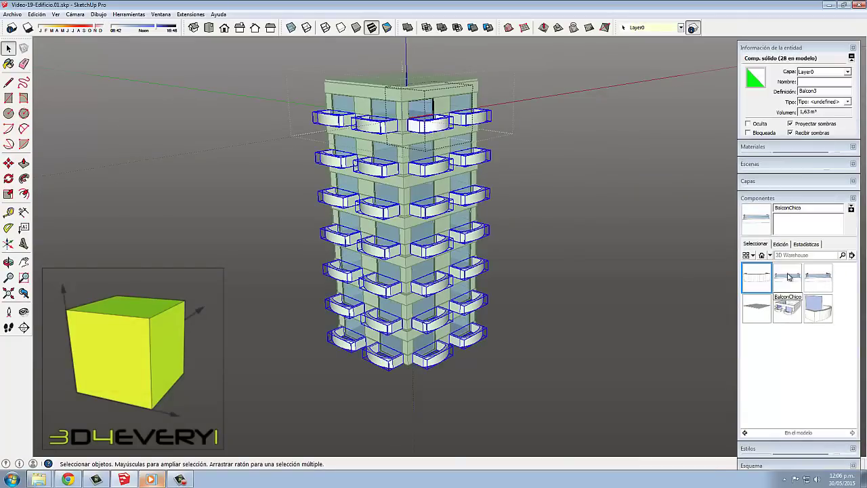
right_click(818, 279)
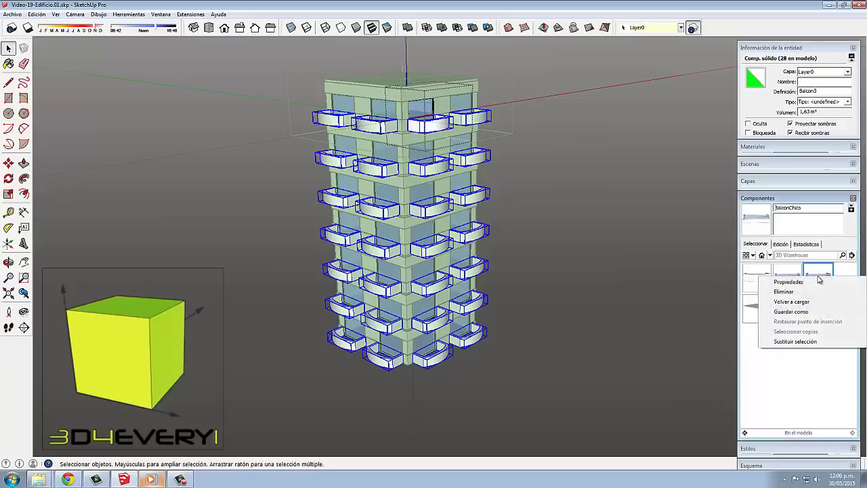
left_click(815, 341)
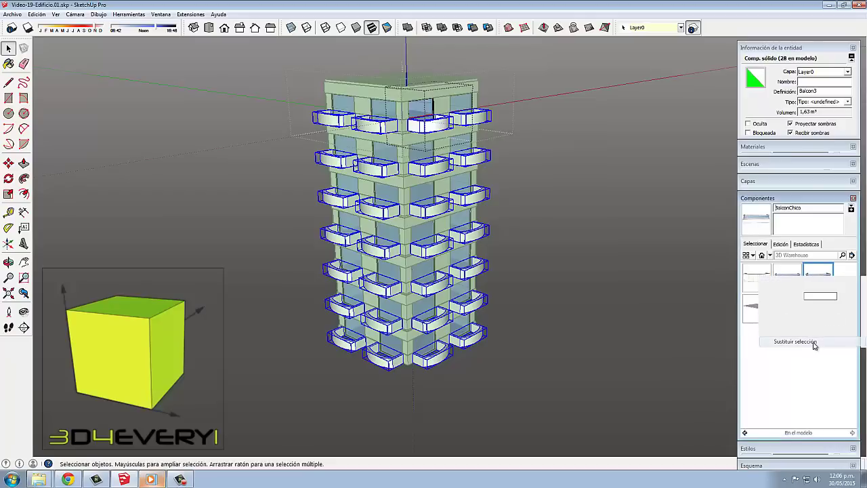
left_click(569, 243)
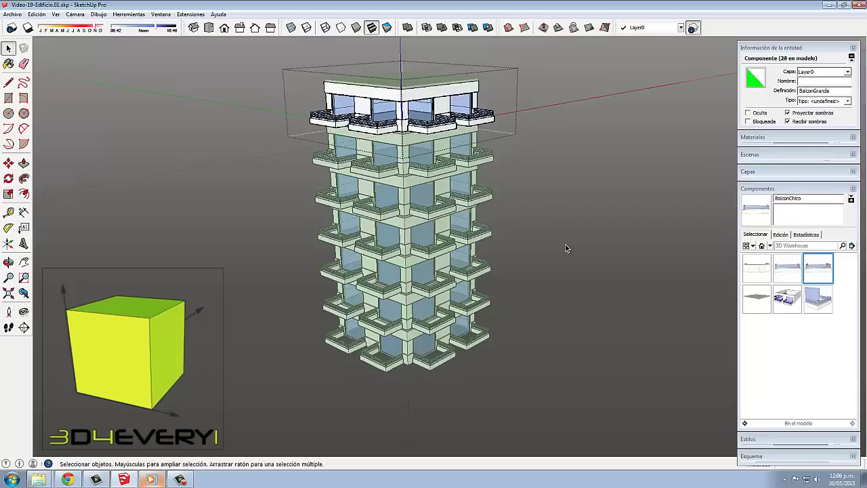
Exit the floor, orbit around the tower, then open a floor's balcony for editing.
left_click(549, 245)
middle_click_drag(516, 239, 556, 295)
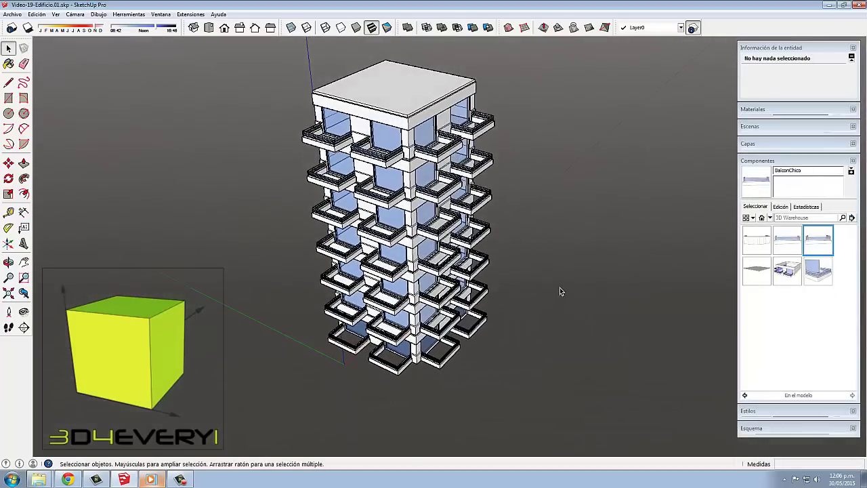
scroll(546, 244, "up", 3)
mouse_move(546, 244)
middle_mouse_down()
mouse_move(568, 268)
mouse_move(671, 290)
mouse_move(542, 283)
mouse_move(554, 267)
mouse_move(563, 274)
mouse_move(542, 268)
middle_mouse_up()
scroll(542, 267, "down", 4)
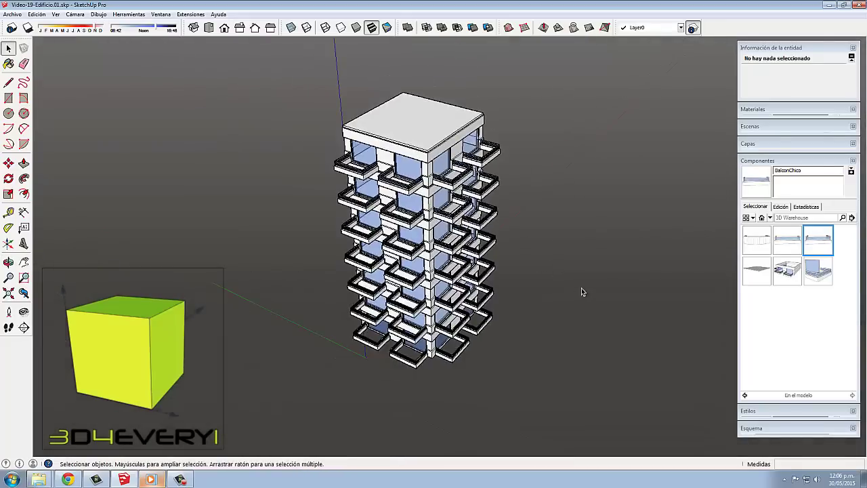
middle_click_drag(581, 288, 527, 246)
scroll(441, 203, "up", 4)
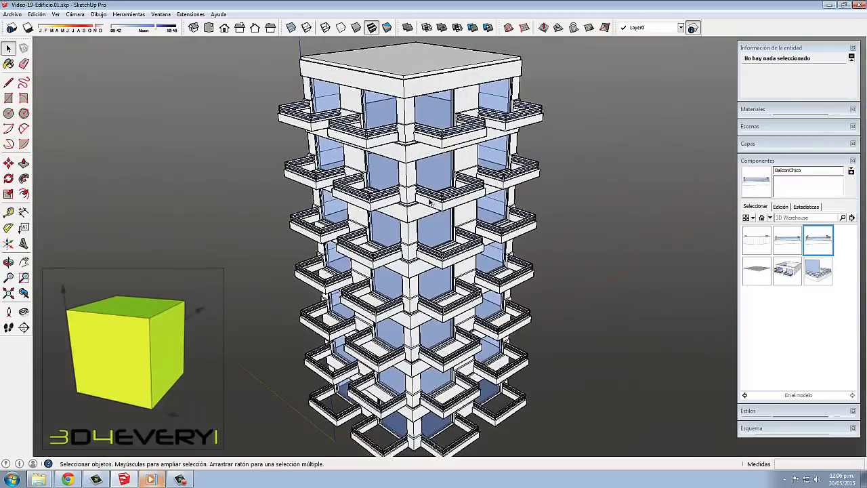
double_click(437, 202)
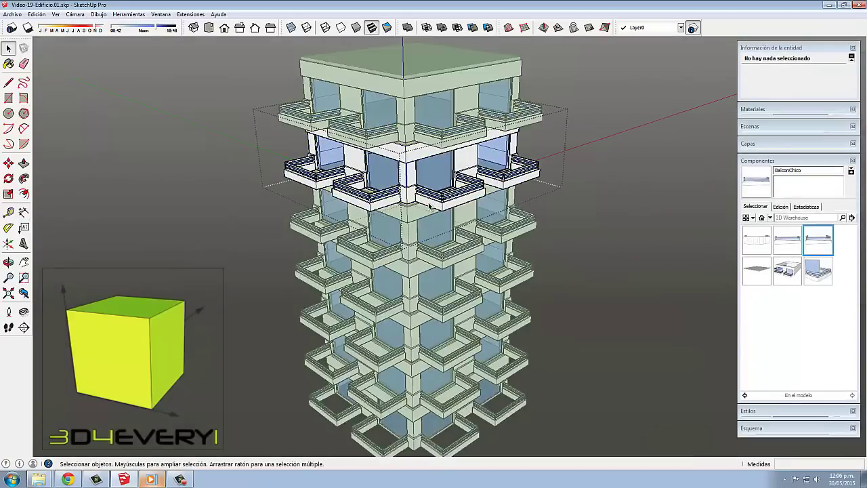
double_click(431, 207)
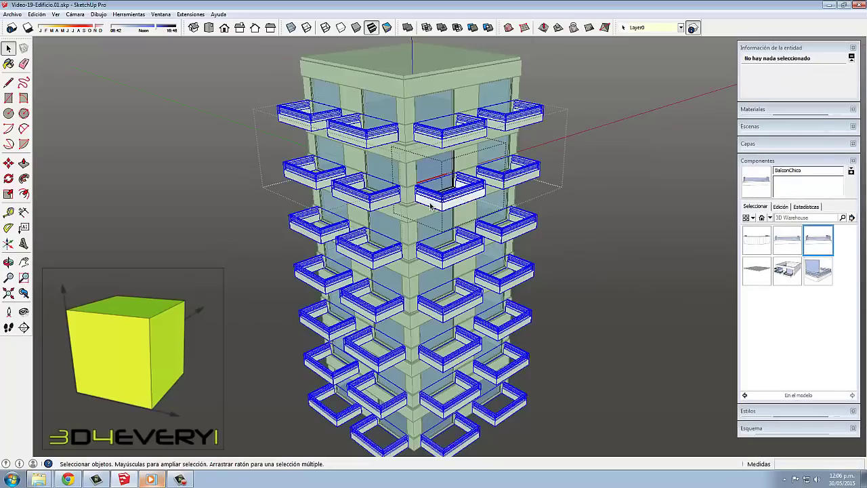
Swap the 28 large balconies for BalconChico and zoom out to view the whole tower.
right_click(785, 268)
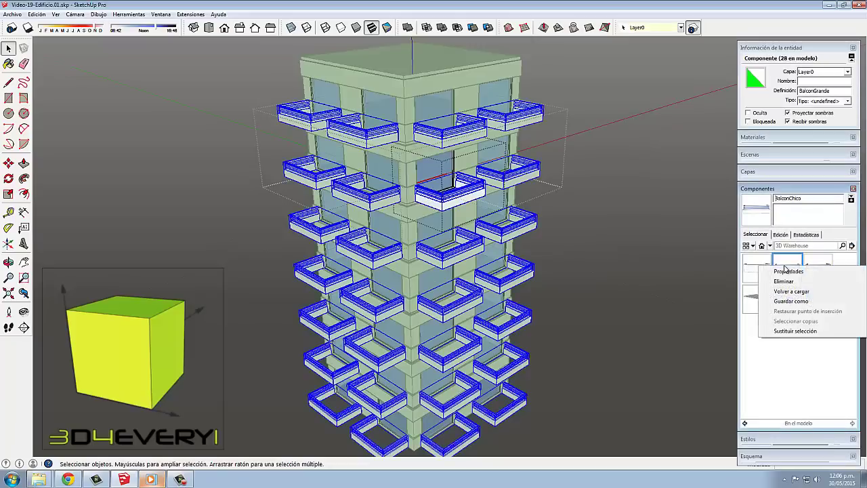
left_click(796, 331)
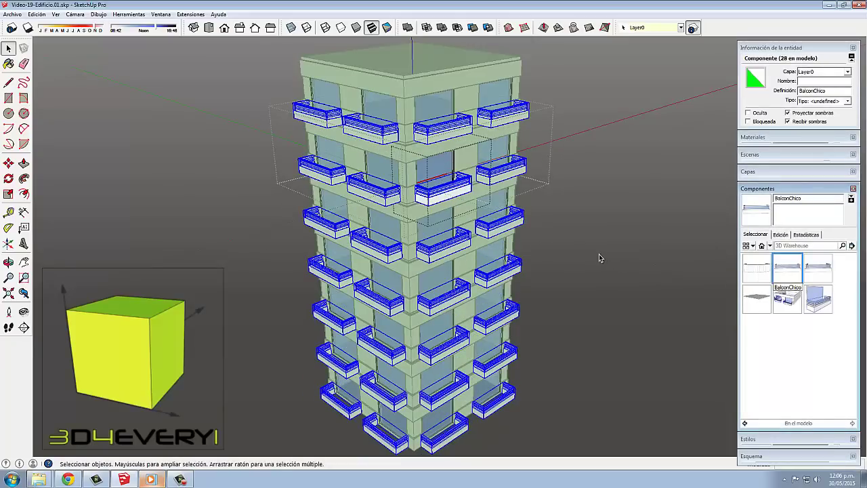
left_click(588, 275)
middle_click_drag(588, 272, 610, 239)
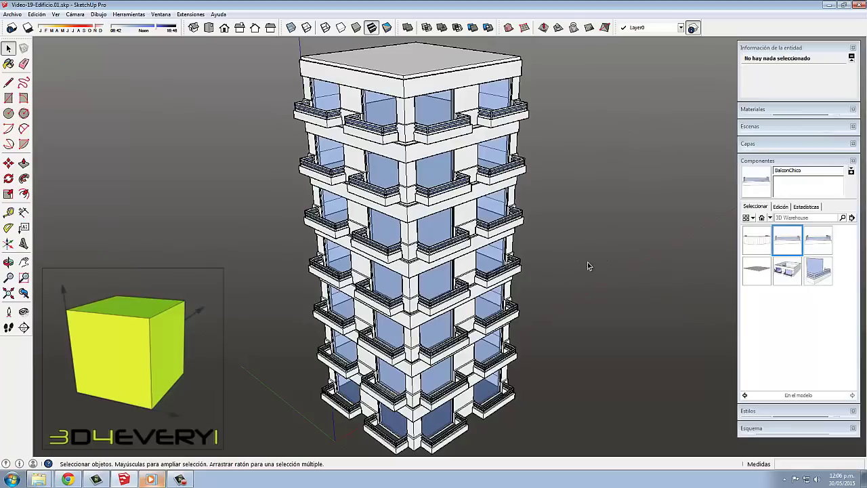
scroll(584, 243, "down", 3)
scroll(603, 298, "down", 2)
mouse_move(603, 297)
middle_mouse_down()
mouse_move(610, 288)
mouse_move(527, 306)
middle_mouse_up()
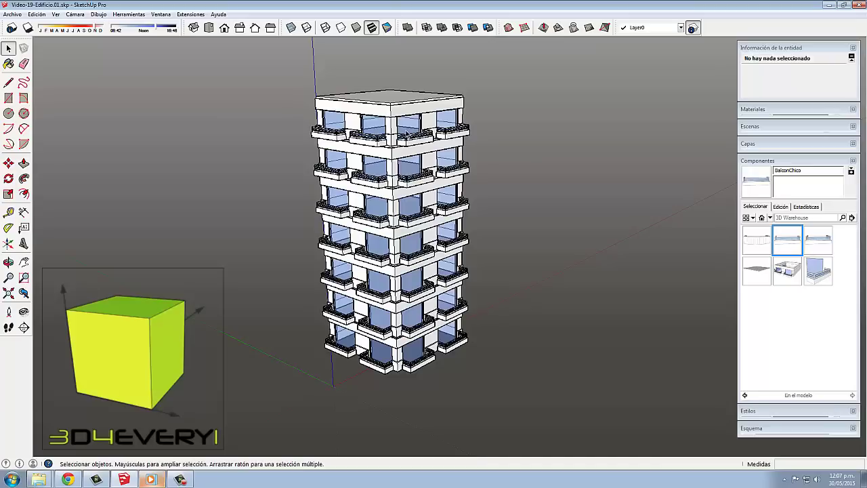
scroll(409, 131, "up", 2)
scroll(409, 130, "up", 1)
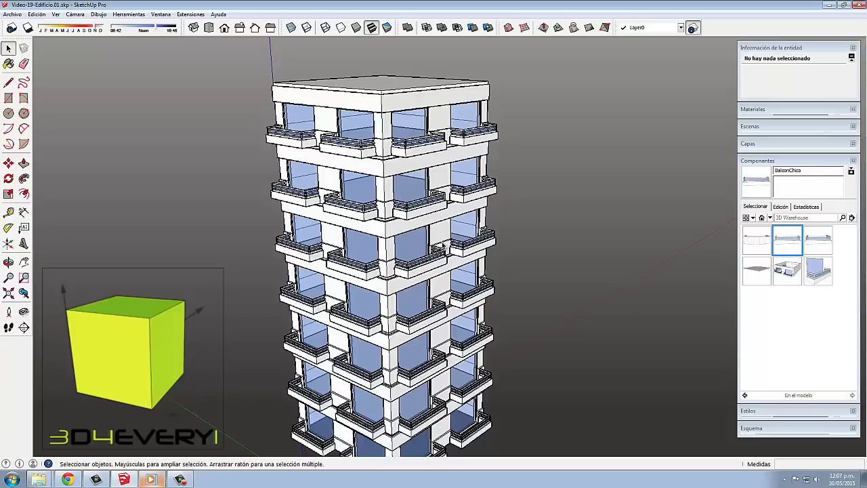
Place a VentanaBase window-balcony on the ground beside the tower.
left_click(818, 271)
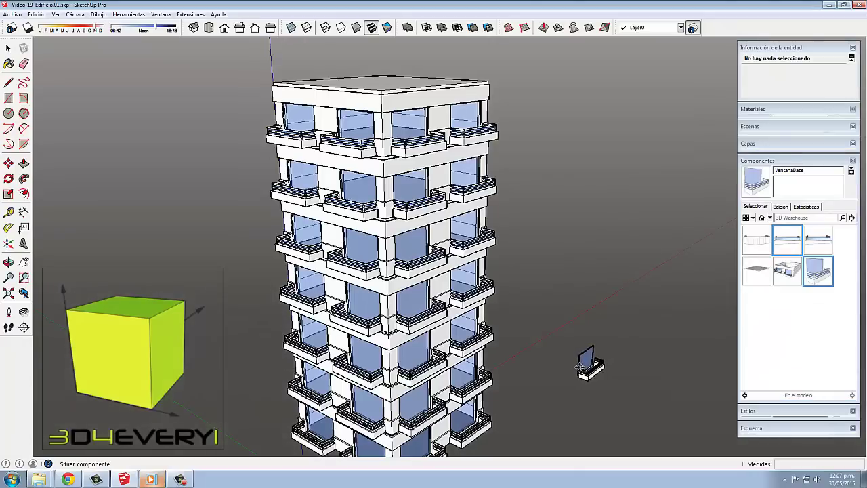
left_click(596, 366)
mouse_move(636, 400)
middle_mouse_down()
mouse_move(464, 344)
mouse_move(470, 363)
middle_mouse_up()
scroll(630, 401, "up", 3)
scroll(630, 401, "up", 3)
scroll(464, 366, "up", 2)
scroll(470, 364, "down", 1)
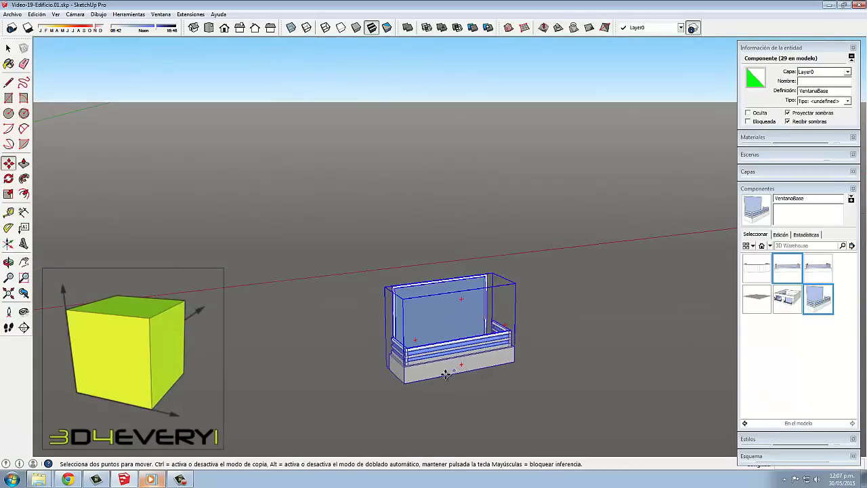
Copy the window-balcony to the left of the original using Move with Ctrl.
left_click(408, 384)
key("ctrl")
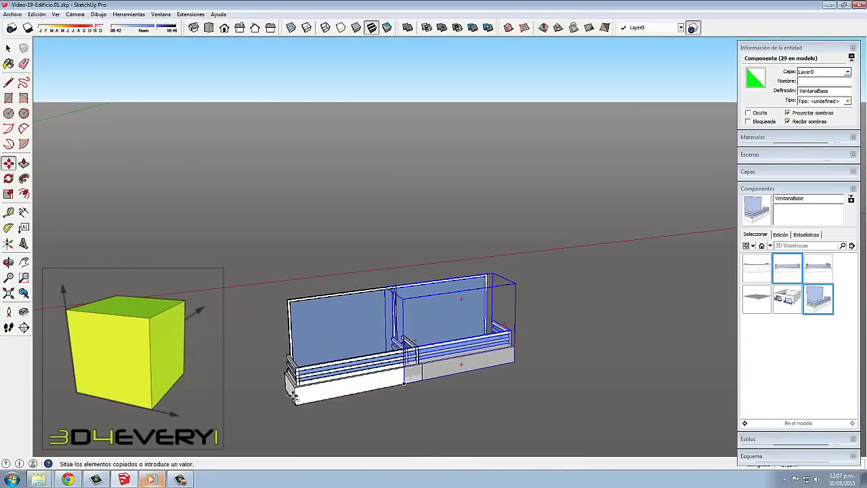
left_click(250, 418)
middle_click_drag(250, 418, 332, 407)
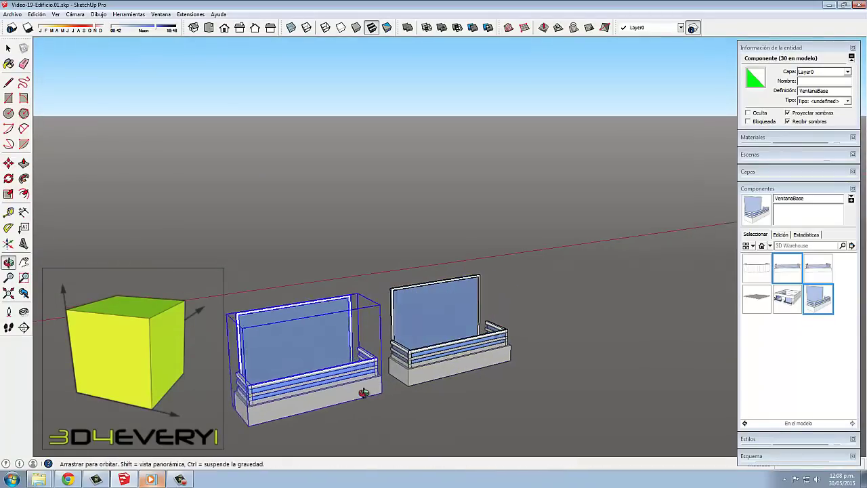
key("space")
right_click(332, 405)
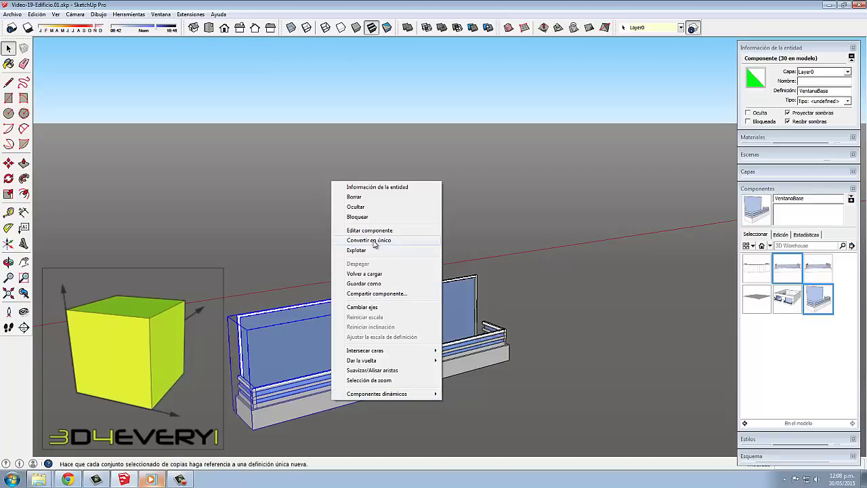
Make the copy a unique VentanaBase#1 component and open it for editing.
left_click(374, 244)
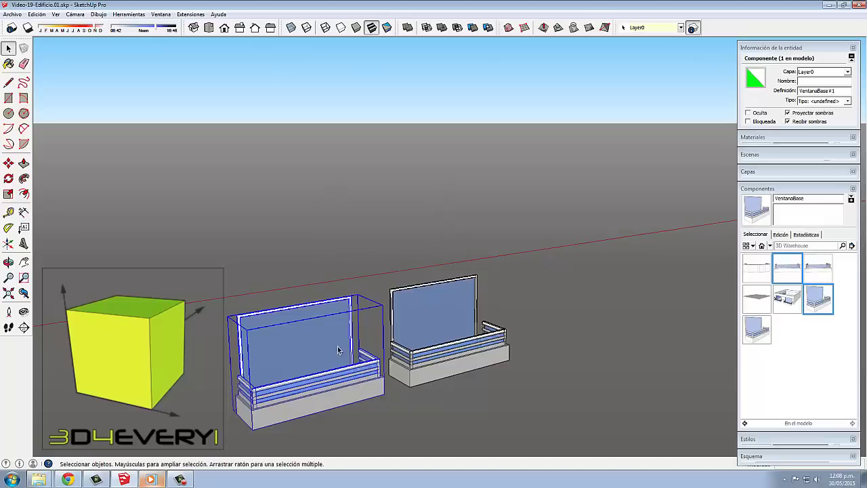
mouse_move(370, 255)
middle_mouse_down()
mouse_move(290, 383)
mouse_move(387, 338)
mouse_move(323, 380)
middle_mouse_up()
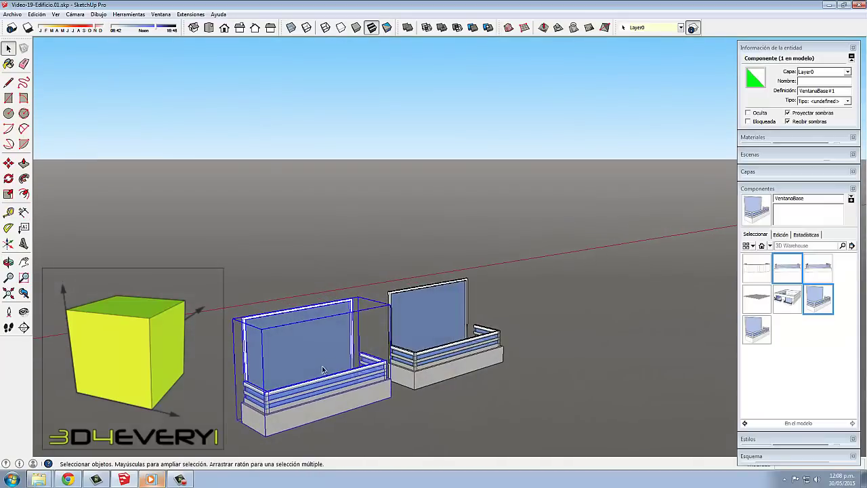
double_click(305, 354)
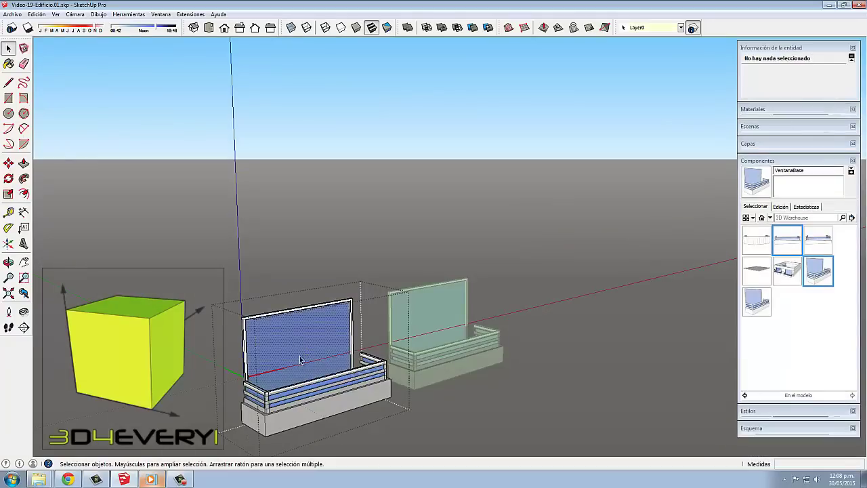
mouse_move(305, 354)
middle_mouse_down()
mouse_move(690, 328)
mouse_move(491, 381)
middle_mouse_up()
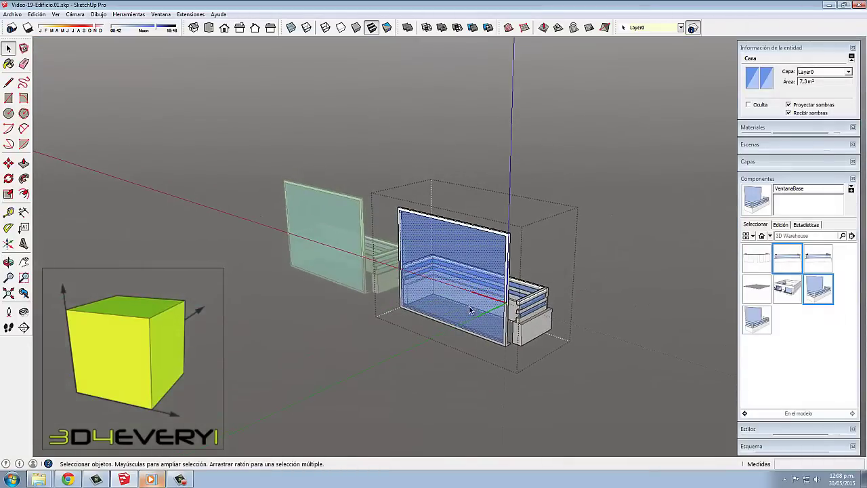
scroll(468, 304, "up", 2)
scroll(468, 304, "up", 2)
scroll(484, 329, "up", 2)
scroll(498, 348, "up", 2)
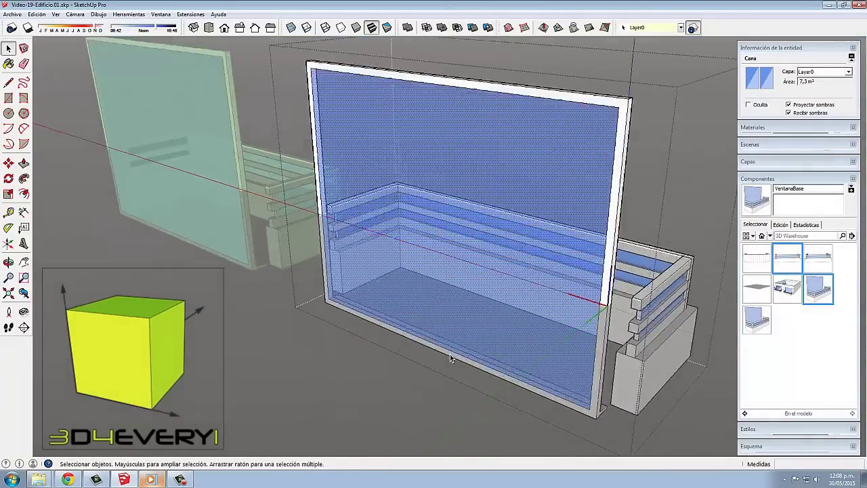
scroll(450, 354, "up", 2)
scroll(381, 361, "up", 2)
scroll(298, 366, "up", 2)
mouse_move(292, 369)
middle_mouse_down()
mouse_move(288, 356)
mouse_move(339, 342)
middle_mouse_up()
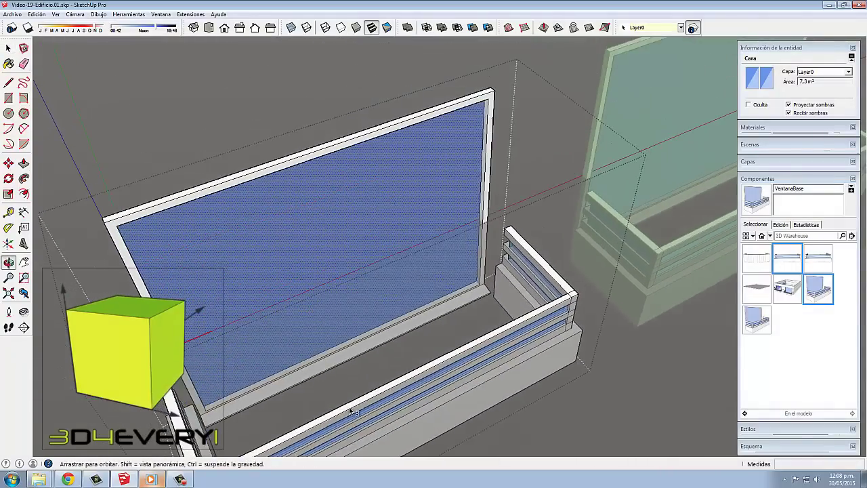
scroll(359, 338, "up", 2)
scroll(359, 355, "up", 2)
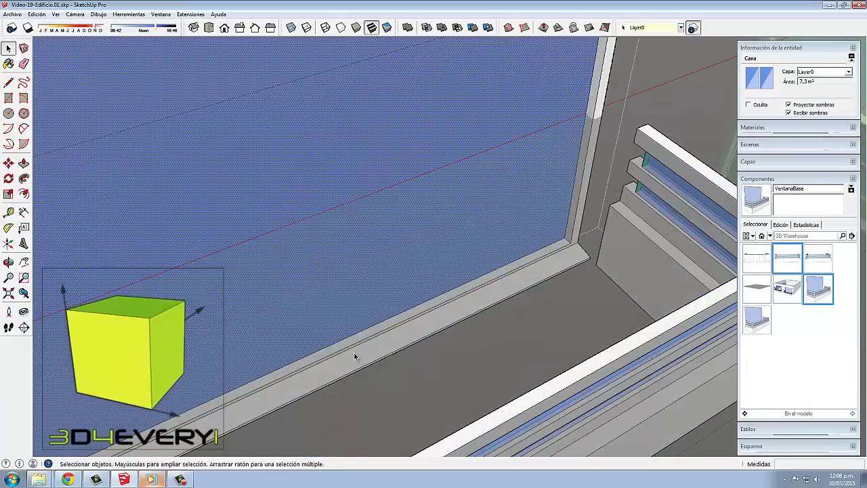
Draw a 0.06 m wide mullion footprint across the window sill.
key("m")
middle_click_drag(304, 354, 314, 358)
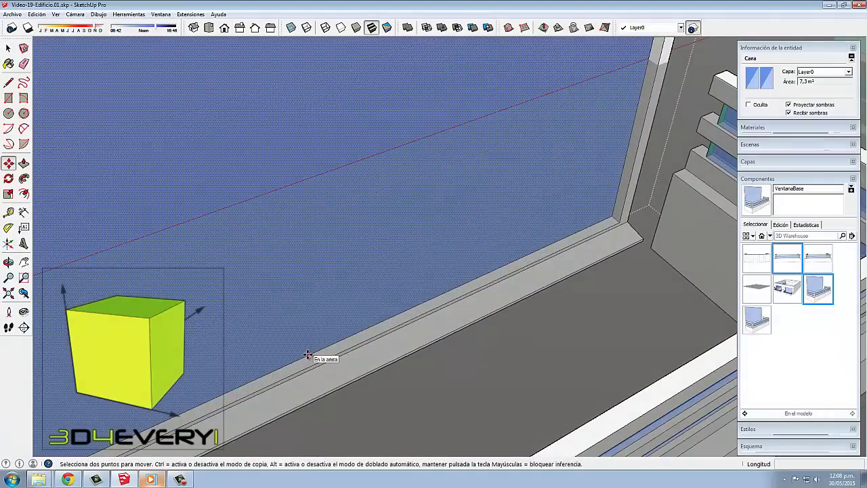
key("l")
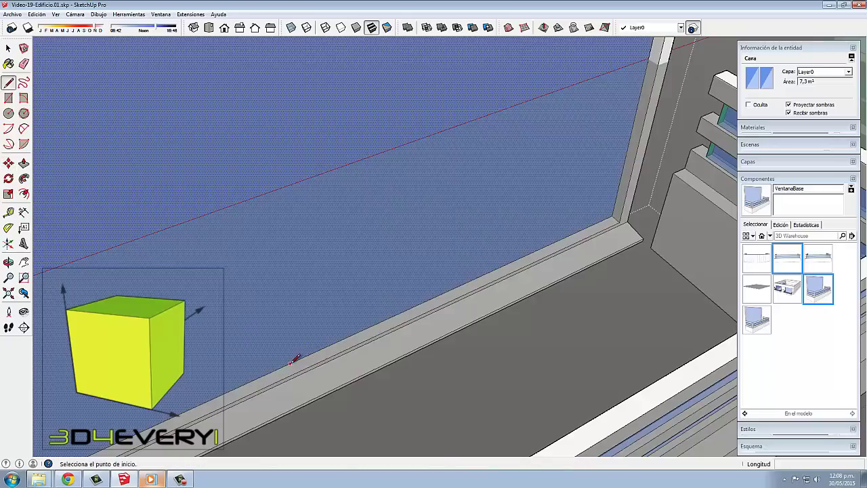
scroll(342, 341, "down", 2)
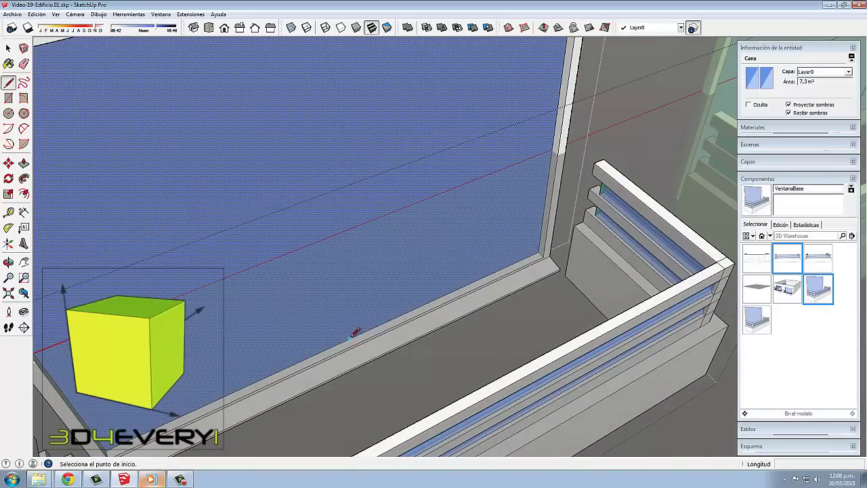
left_click(351, 338)
scroll(351, 339, "up", 2)
key("Escape")
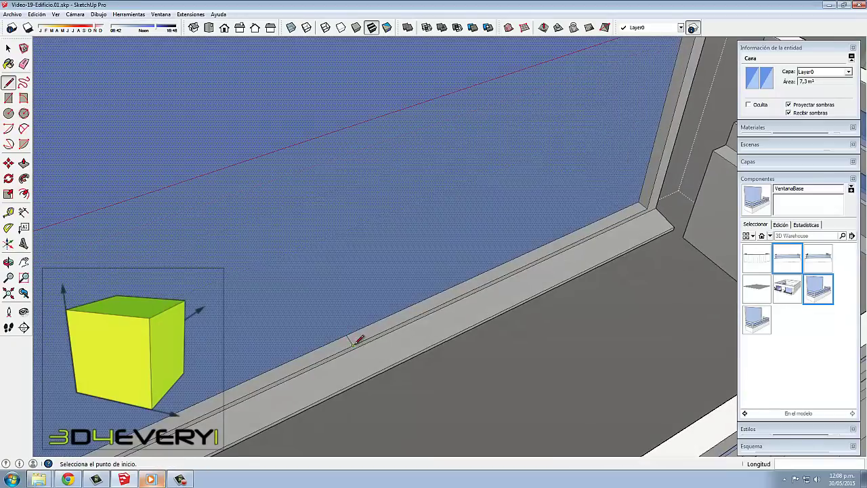
scroll(353, 341, "up", 1)
left_click(327, 337)
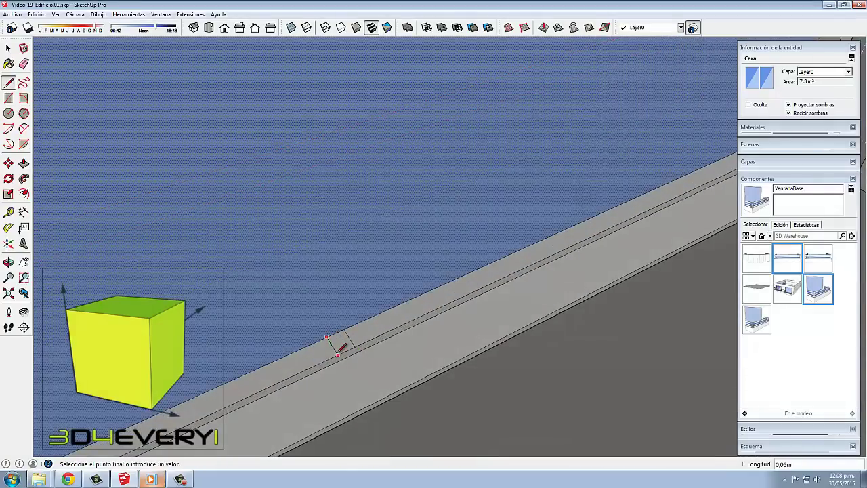
left_click(335, 351)
left_click(365, 321)
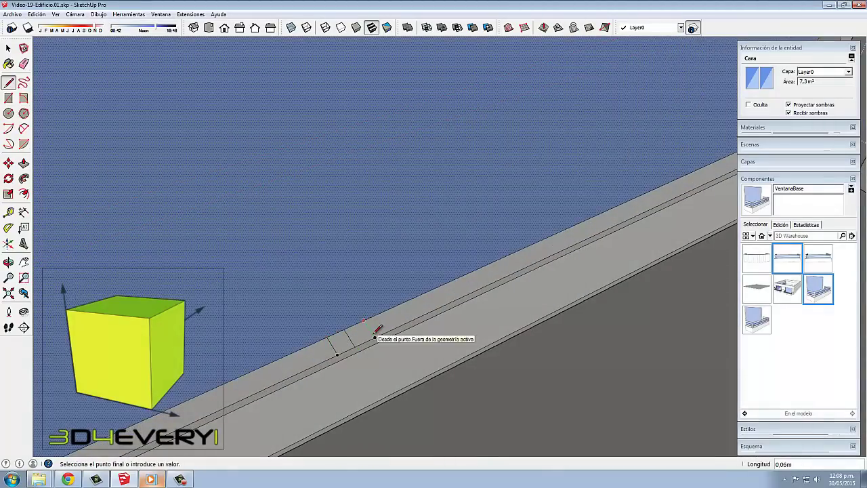
left_click(372, 336)
left_click(334, 346)
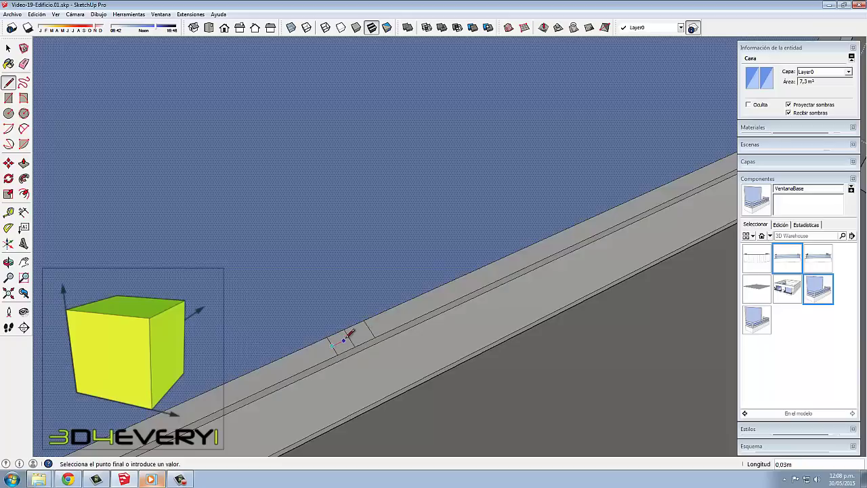
left_click(350, 336)
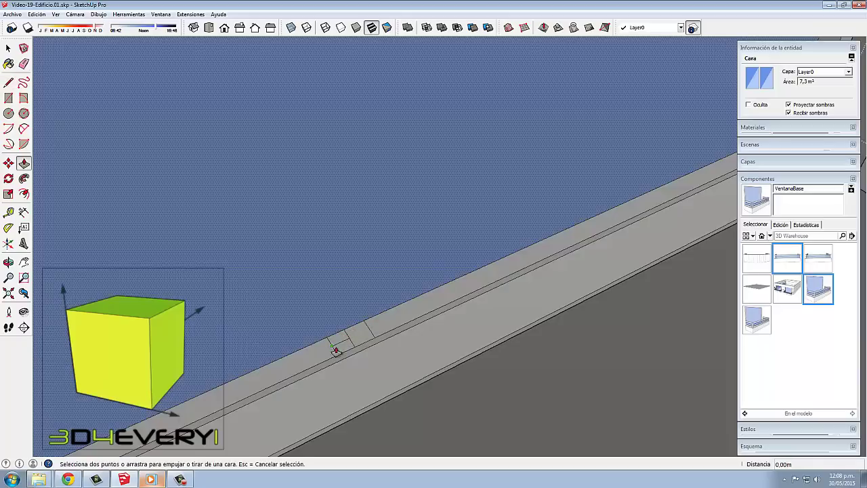
Push/Pull the mullion footprint up to the window top, 2.38 m.
key("p")
key("space")
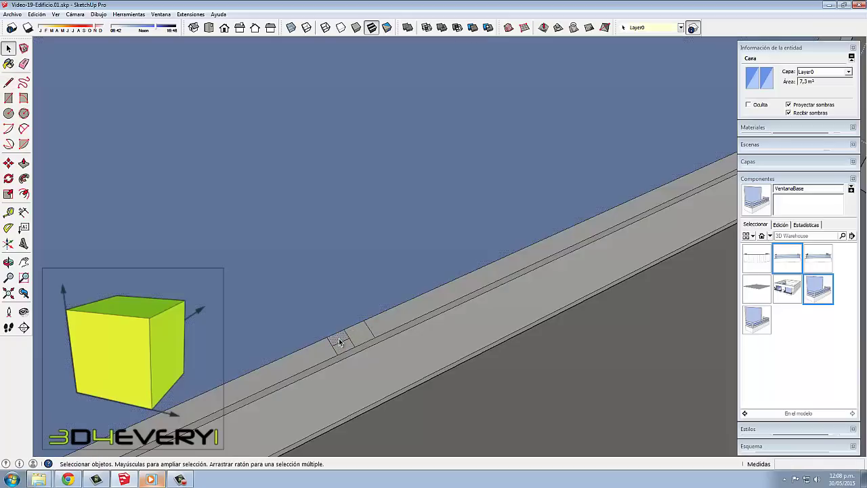
left_click(339, 338)
key("p")
left_click(338, 338)
scroll(338, 338, "down", 3)
scroll(333, 324, "down", 2)
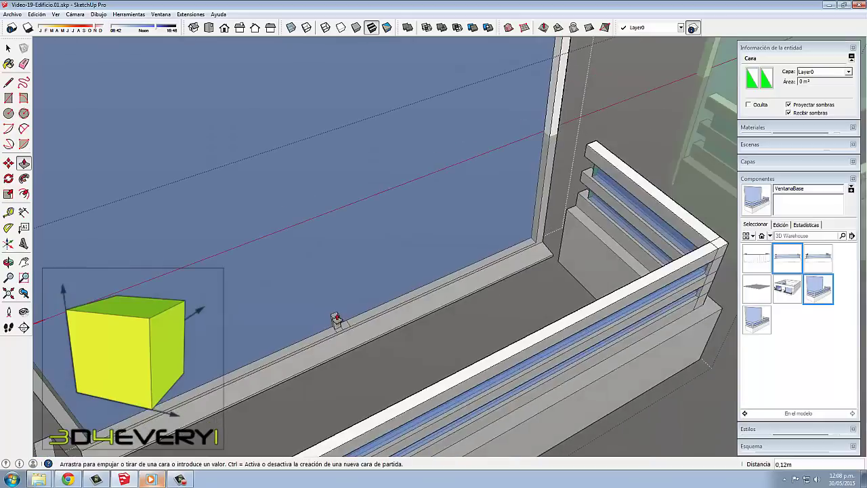
scroll(334, 319, "down", 3)
left_click(480, 90)
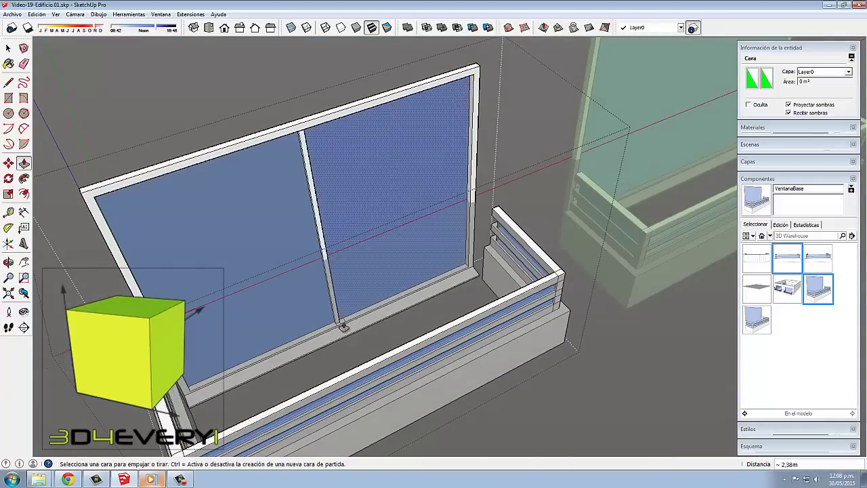
scroll(343, 325, "up", 3)
left_click(343, 320)
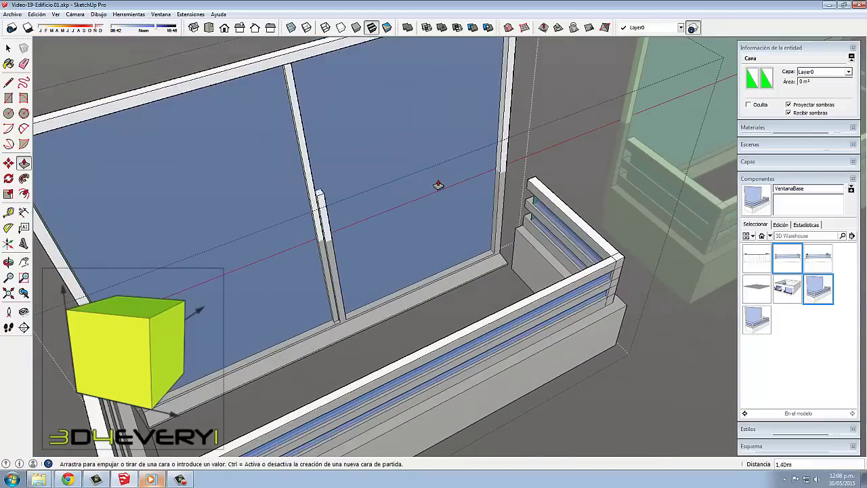
scroll(438, 183, "down", 3)
left_click(485, 63)
scroll(359, 308, "up", 2)
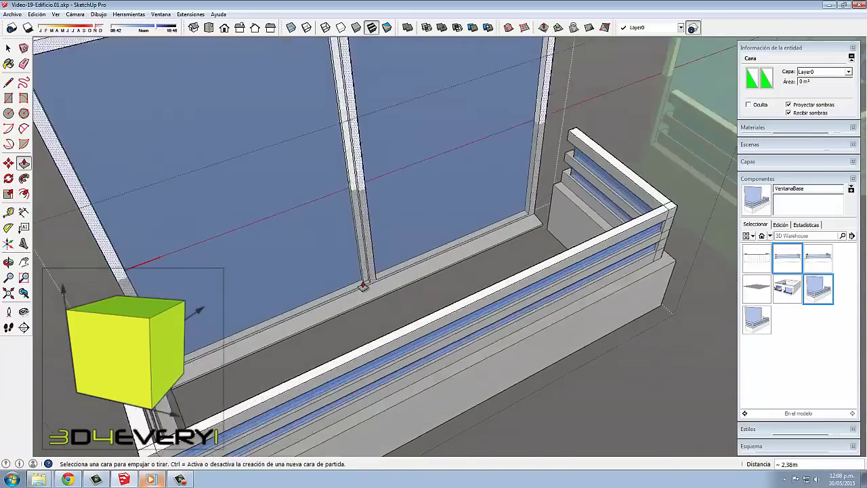
scroll(360, 291, "up", 2)
scroll(363, 291, "up", 2)
Erase stray edges at the sill and orbit to inspect the finished mullion.
key("e")
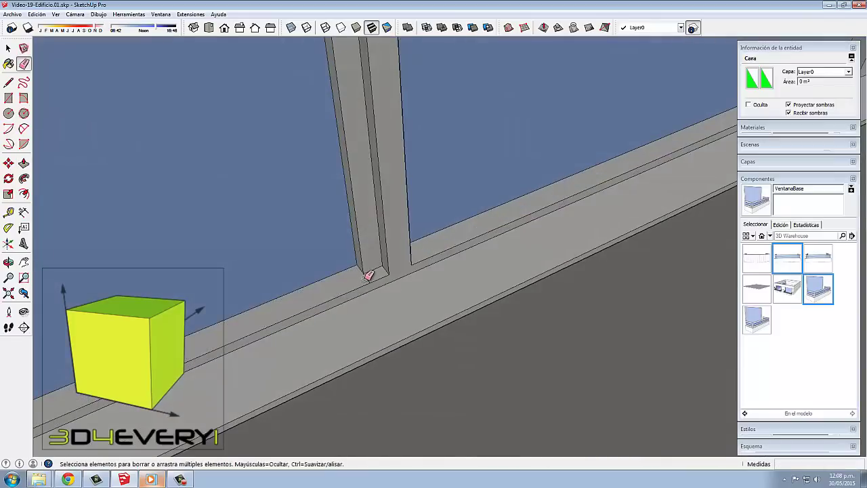
scroll(379, 265, "down", 2)
scroll(380, 266, "down", 3)
scroll(381, 261, "down", 3)
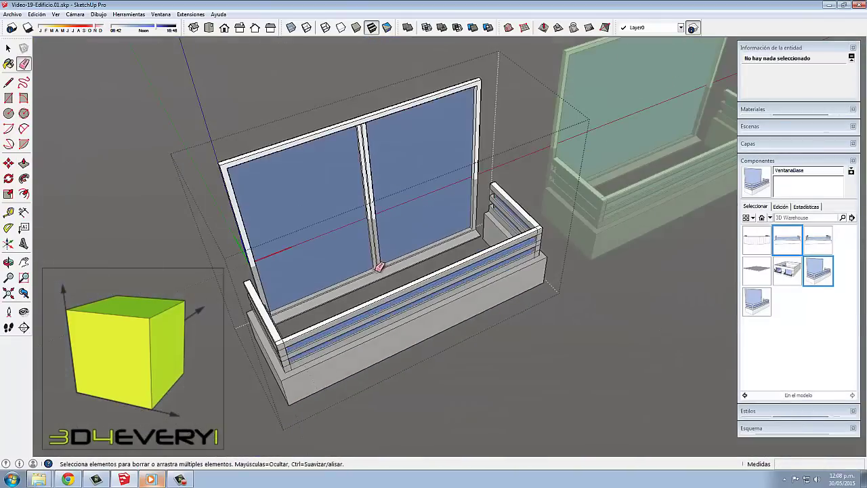
middle_click_drag(381, 266, 376, 286)
scroll(376, 286, "down", 2)
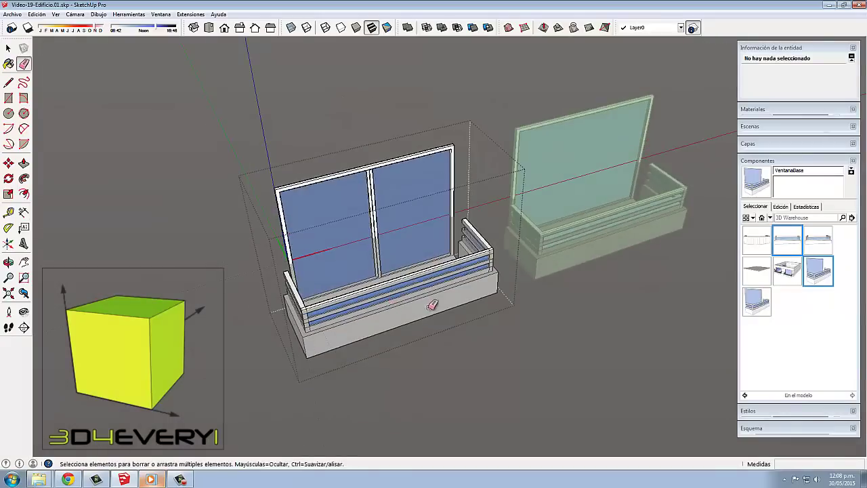
middle_click_drag(432, 305, 449, 300)
key("space")
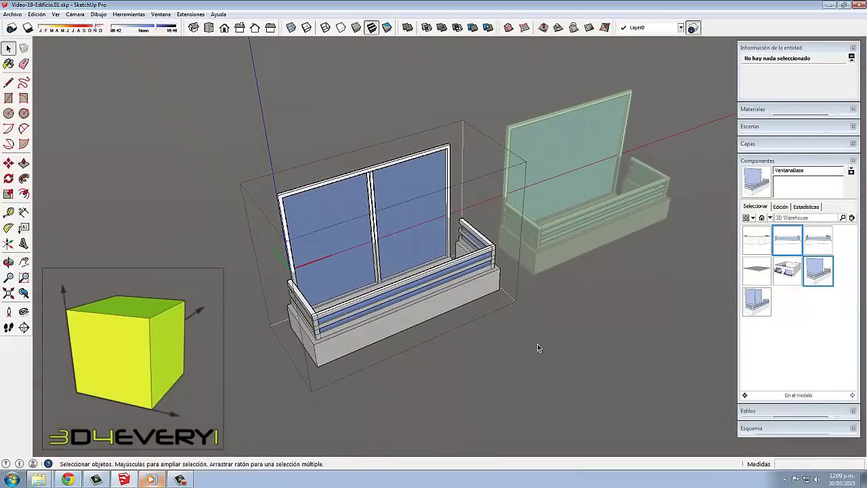
Exit the component edit and remove the left and right sample window-balconies.
left_click(535, 345)
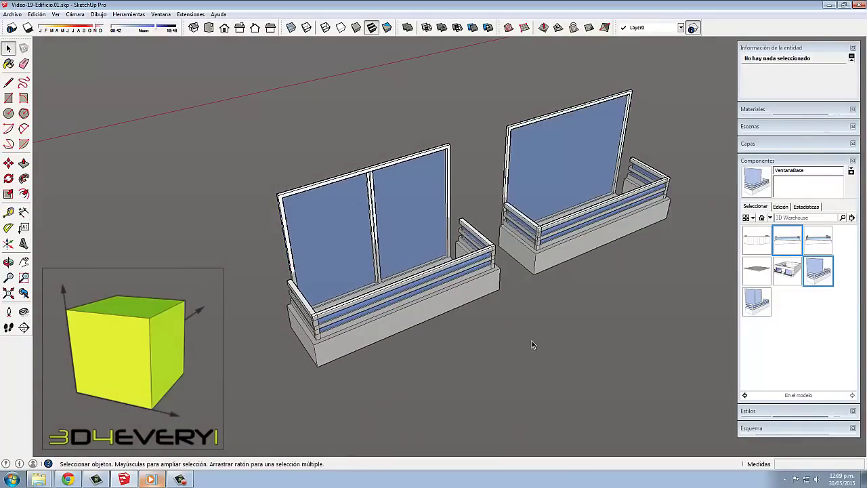
scroll(424, 293, "down", 3)
scroll(398, 311, "down", 1)
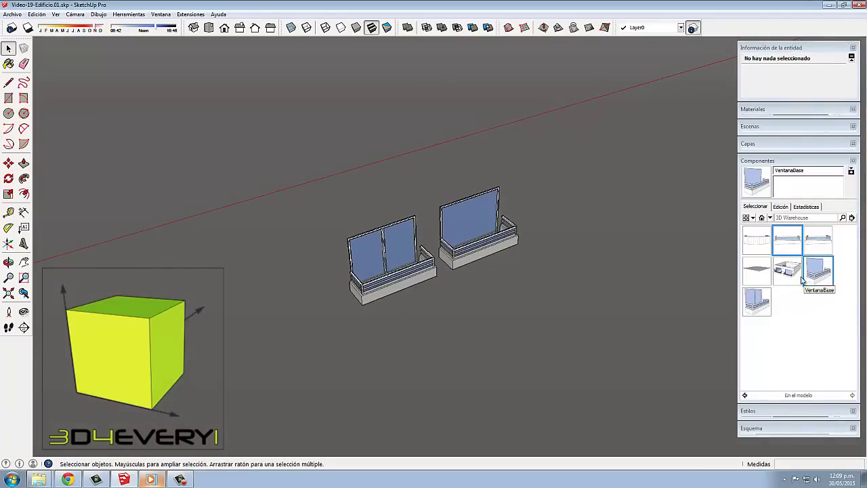
mouse_move(457, 306)
middle_mouse_down()
mouse_move(399, 281)
mouse_move(459, 287)
middle_mouse_up()
left_click(406, 291)
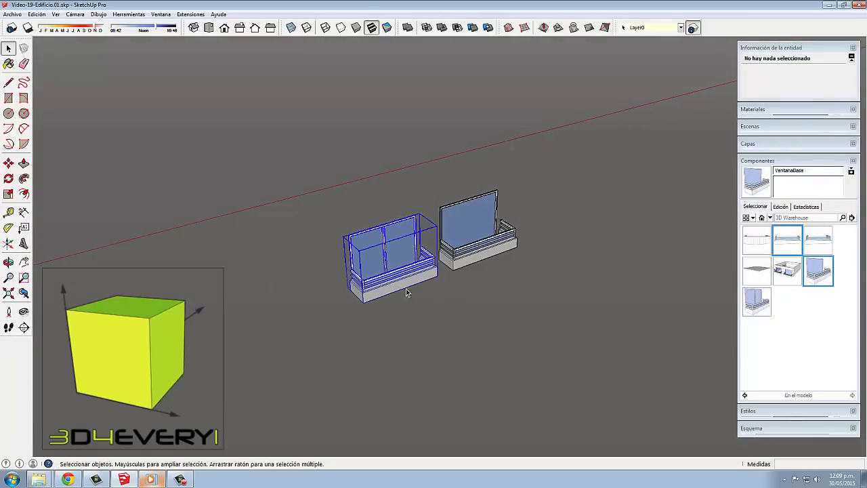
key("ctrl+z")
key("ctrl+z")
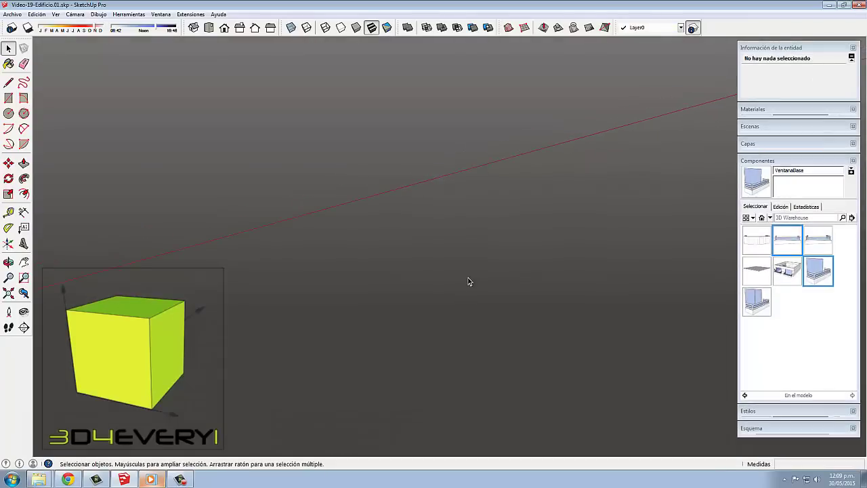
key("ctrl+z")
Open a tower floor group, step into a VentanaBase window, then back out and select it.
middle_click_drag(466, 282, 259, 231)
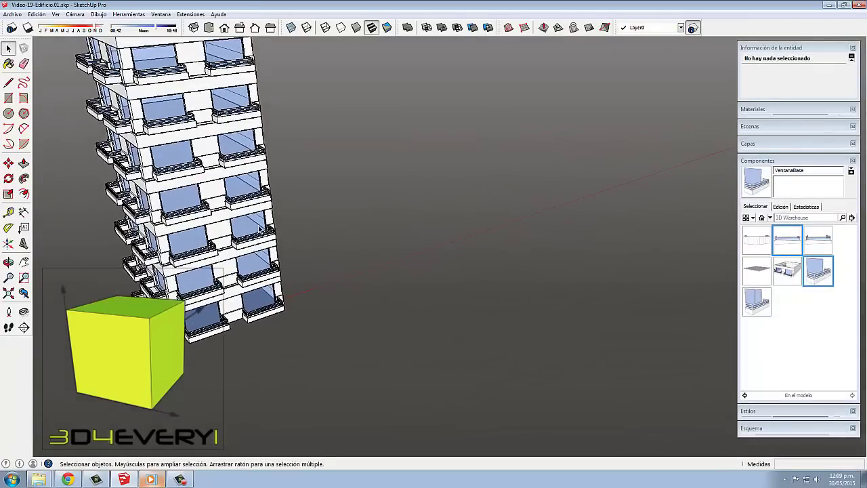
double_click(189, 218)
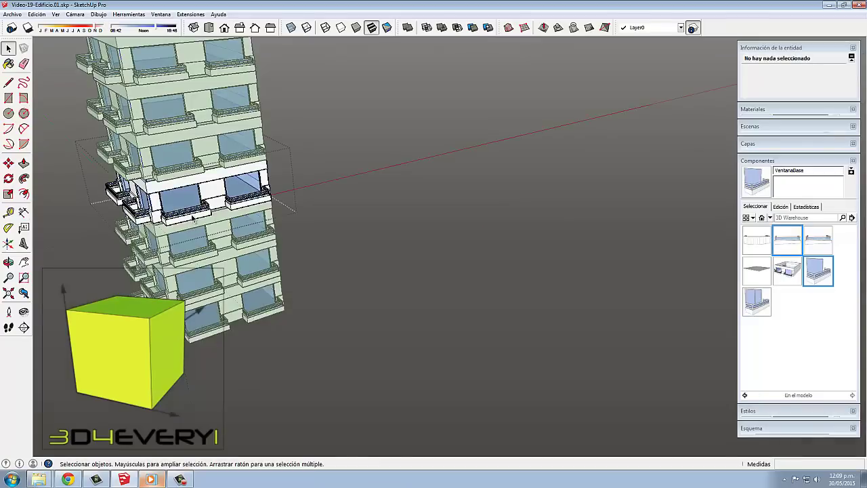
left_click(193, 217)
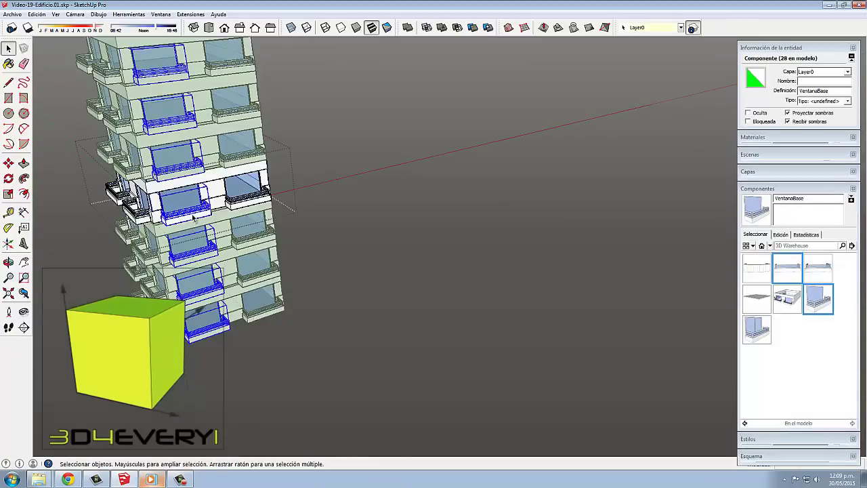
mouse_move(193, 216)
middle_mouse_down()
mouse_move(308, 190)
mouse_move(298, 215)
middle_mouse_up()
scroll(298, 215, "up", 2)
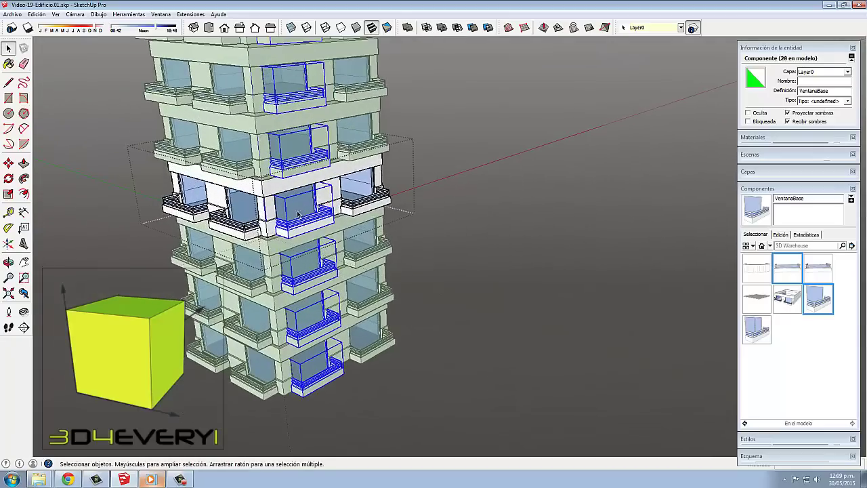
double_click(298, 210)
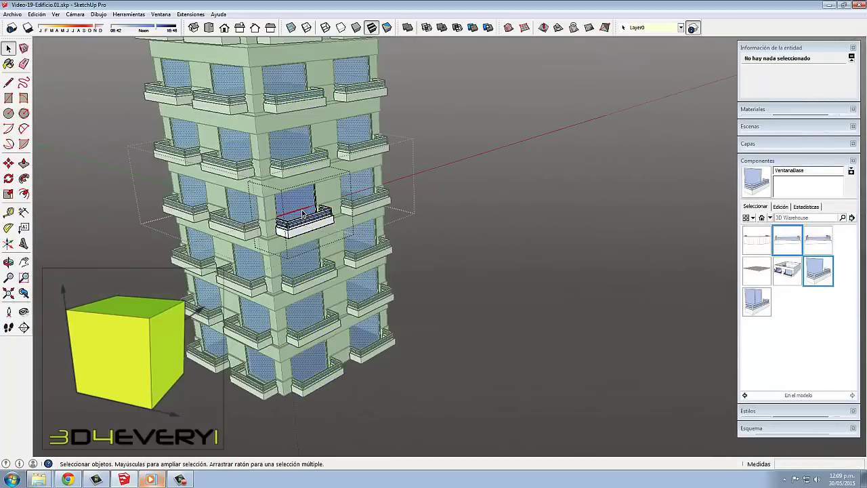
left_click(305, 217)
key("Escape")
left_click(314, 226)
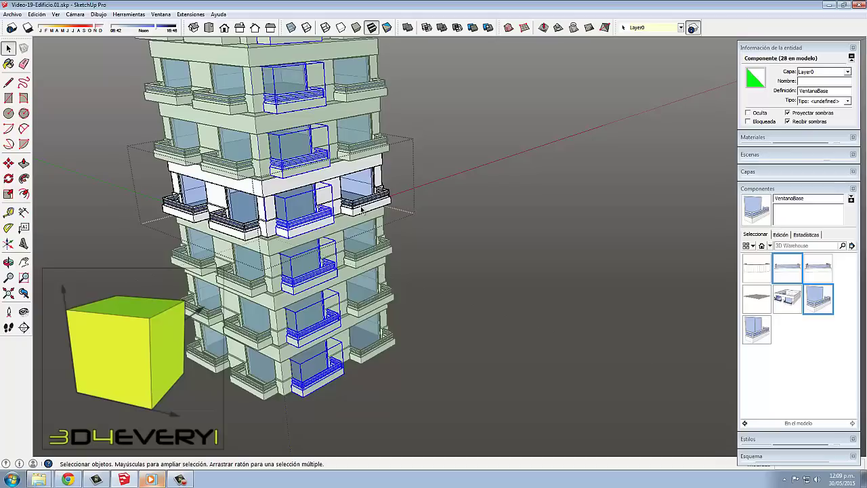
Select the right and left window columns and replace them with VentanaBase#1.
left_click(362, 210)
left_click(320, 224, "shift")
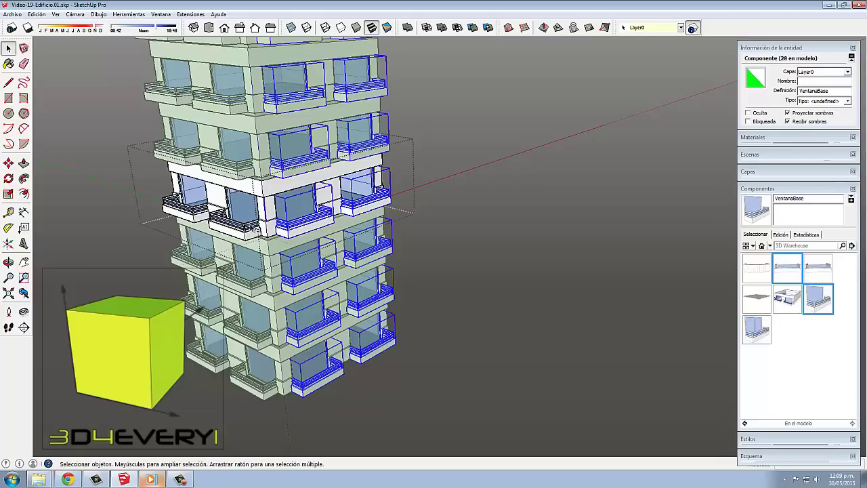
left_click(254, 229, "shift")
left_click(194, 219, "shift")
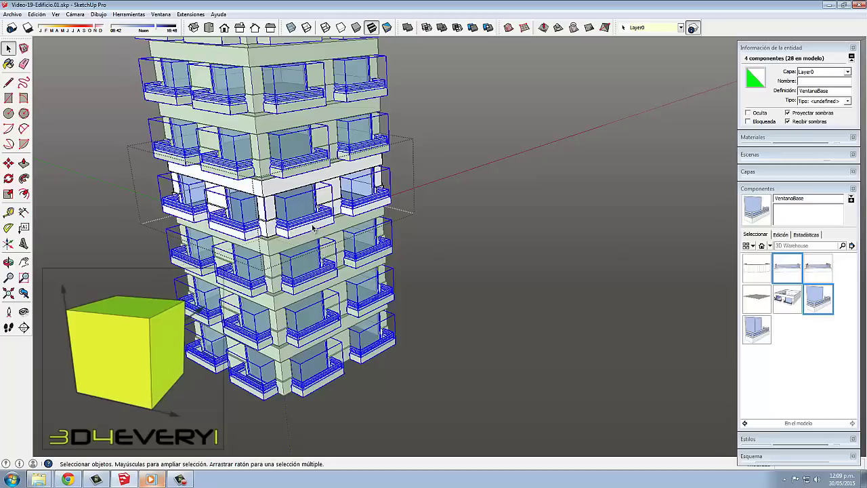
left_click(369, 206)
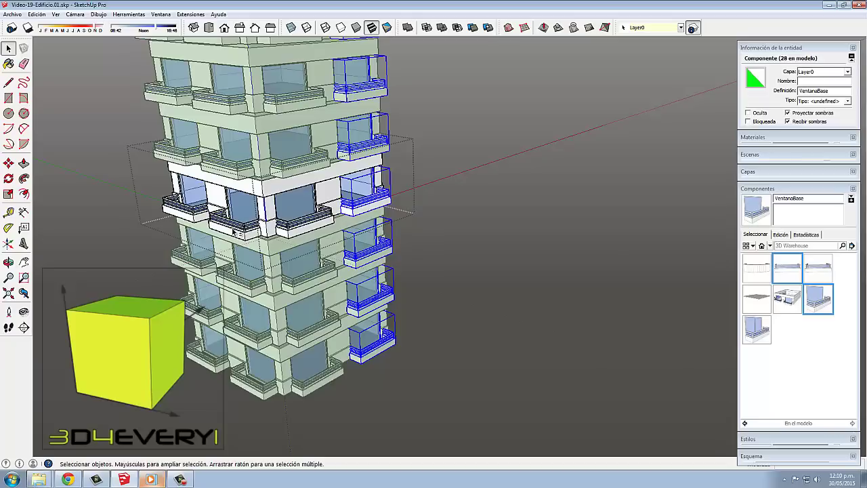
left_click(234, 232, "shift")
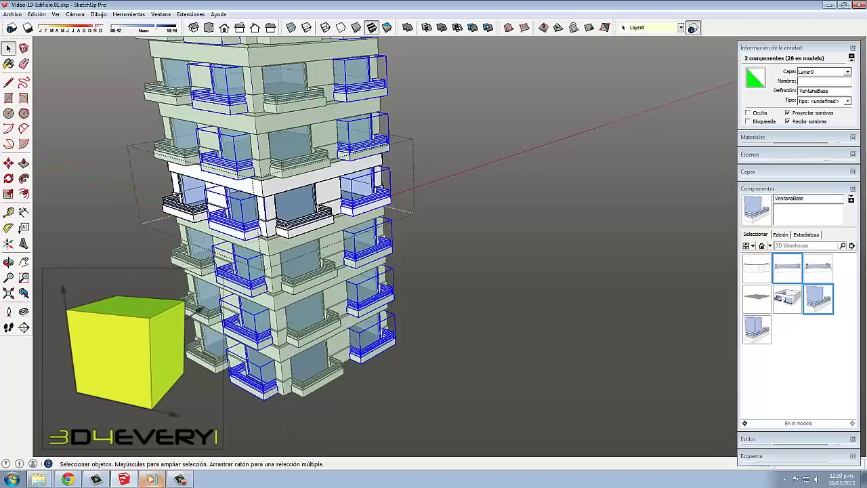
right_click(756, 330)
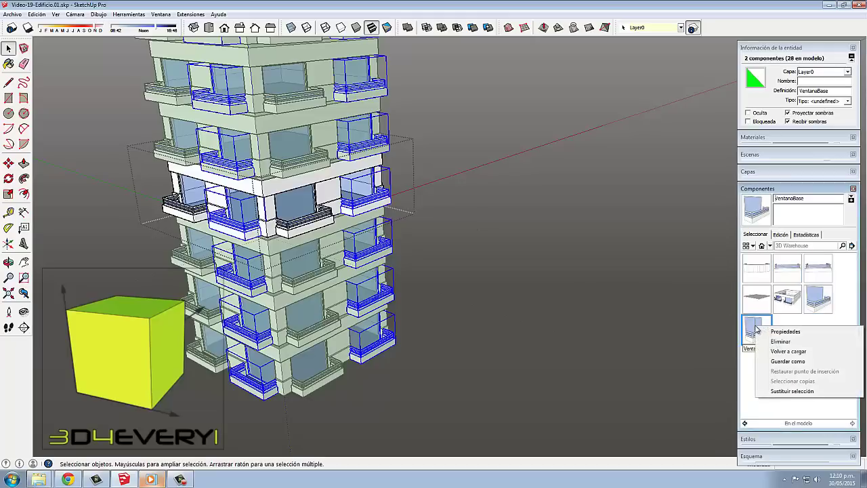
left_click(790, 391)
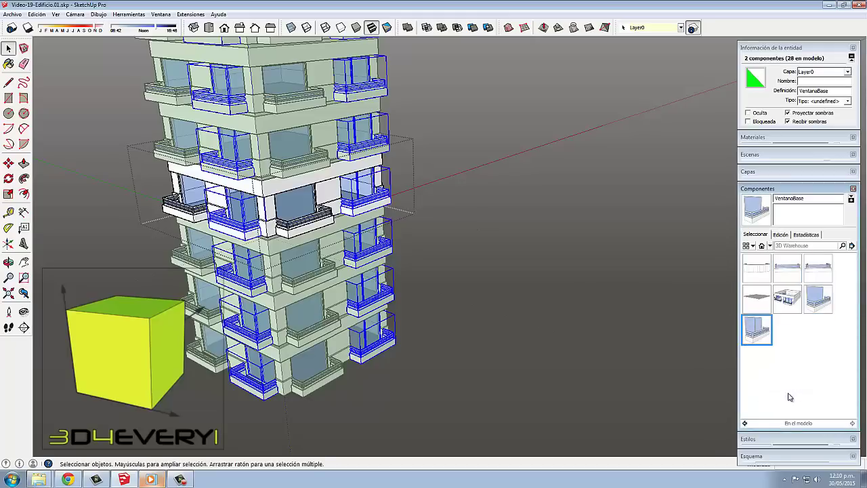
left_click(509, 265)
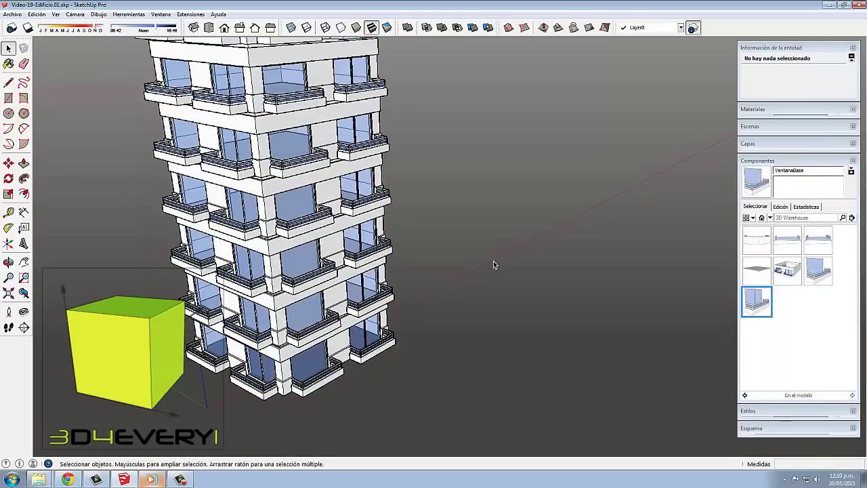
scroll(495, 265, "down", 3)
mouse_move(499, 254)
middle_mouse_down()
mouse_move(561, 199)
mouse_move(408, 242)
middle_mouse_up()
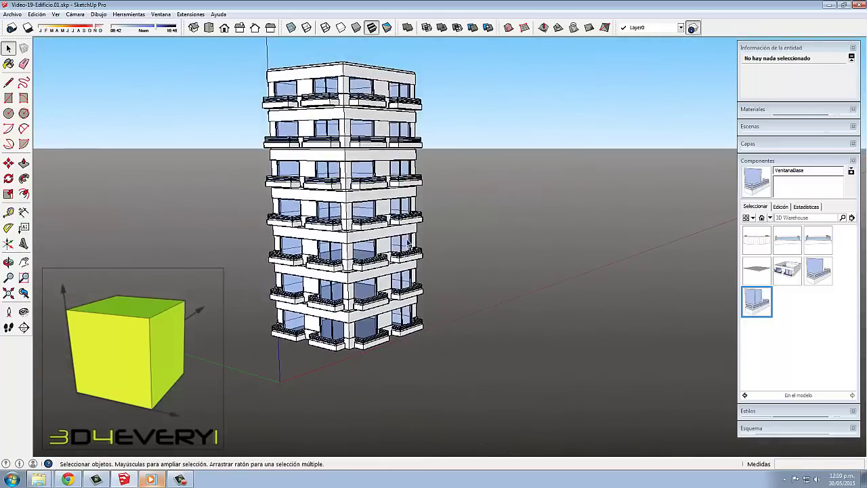
scroll(409, 243, "up", 3)
middle_click_drag(468, 237, 386, 229)
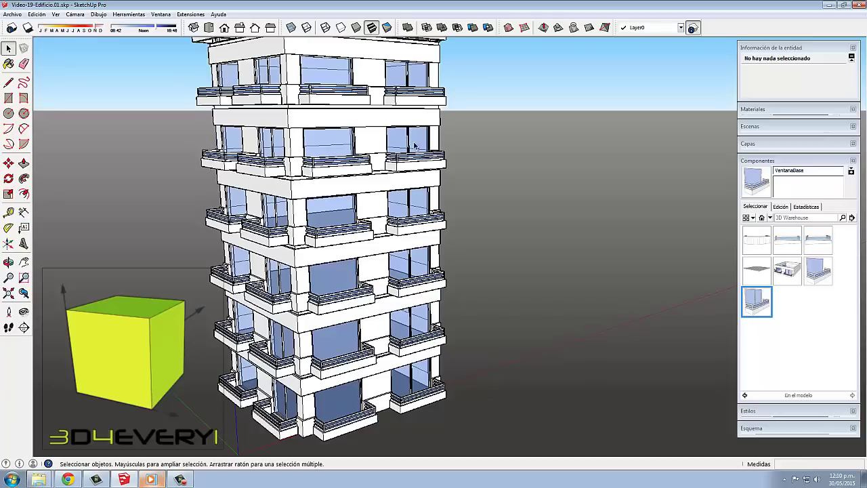
mouse_move(414, 145)
middle_mouse_down()
mouse_move(424, 218)
mouse_move(484, 248)
mouse_move(474, 244)
middle_mouse_up()
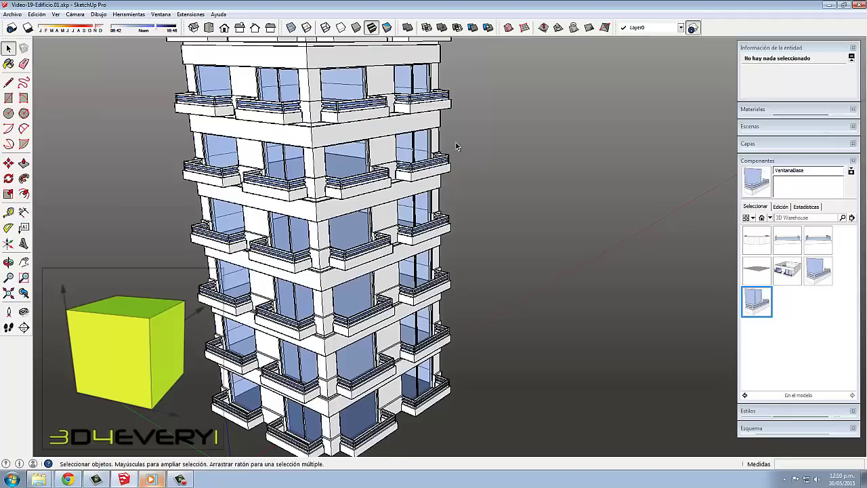
scroll(406, 180, "down", 3)
mouse_move(400, 207)
middle_mouse_down()
mouse_move(353, 198)
mouse_move(405, 181)
middle_mouse_up()
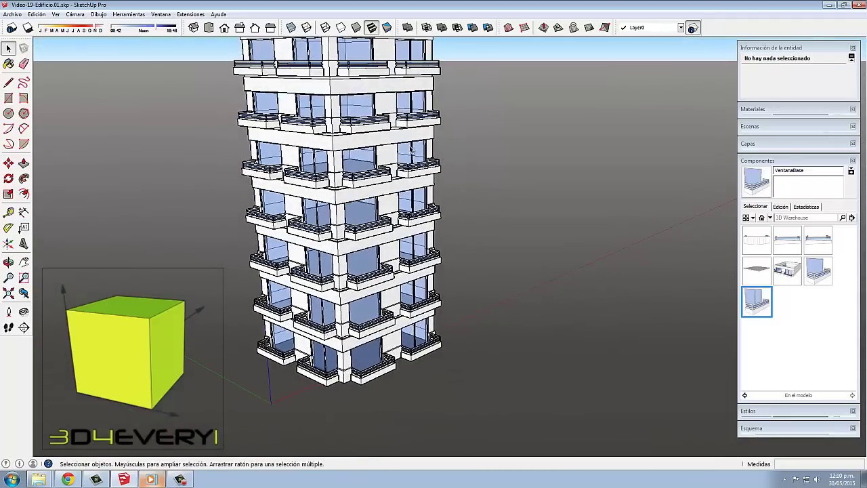
mouse_move(365, 223)
middle_mouse_down()
mouse_move(478, 196)
mouse_move(272, 172)
middle_mouse_up()
scroll(272, 172, "up", 2)
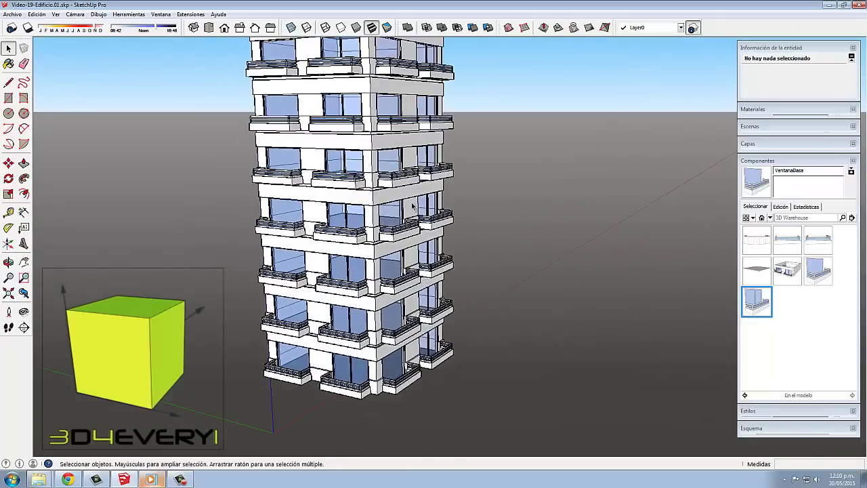
mouse_move(414, 208)
middle_mouse_down()
mouse_move(300, 225)
mouse_move(372, 264)
middle_mouse_up()
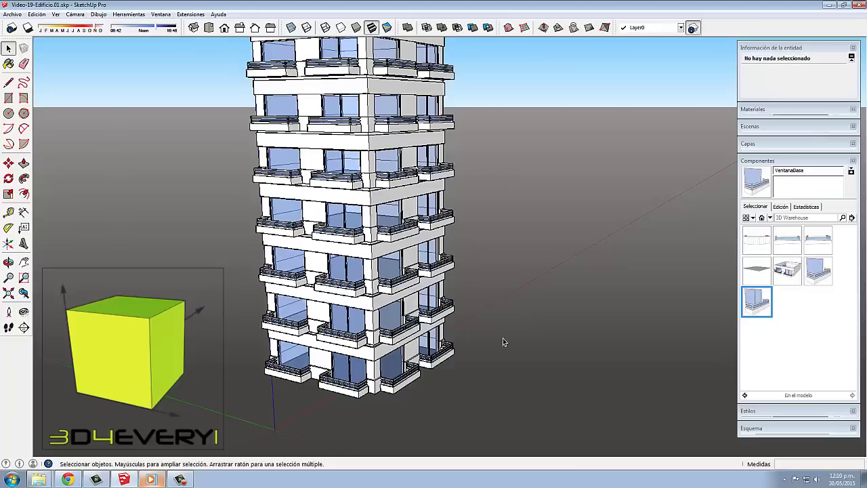
scroll(518, 339, "down", 3)
mouse_move(527, 359)
middle_mouse_down()
mouse_move(527, 332)
mouse_move(499, 359)
middle_mouse_up()
key("space")
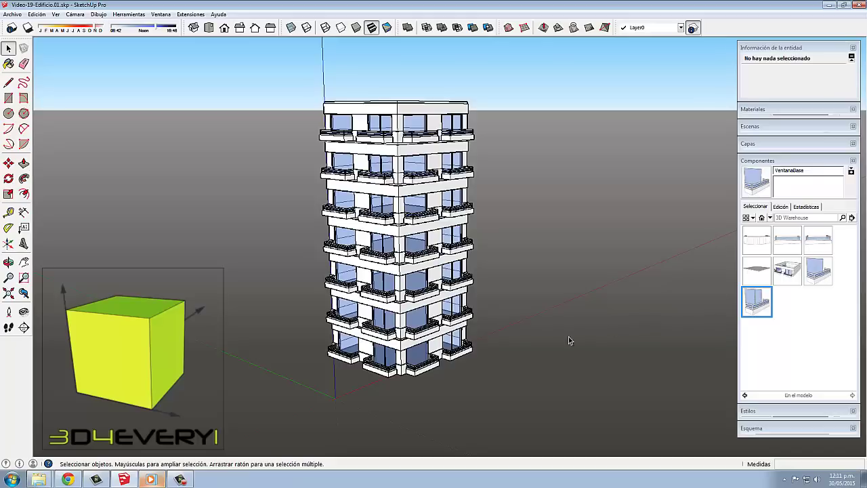
middle_click_drag(554, 338, 551, 355)
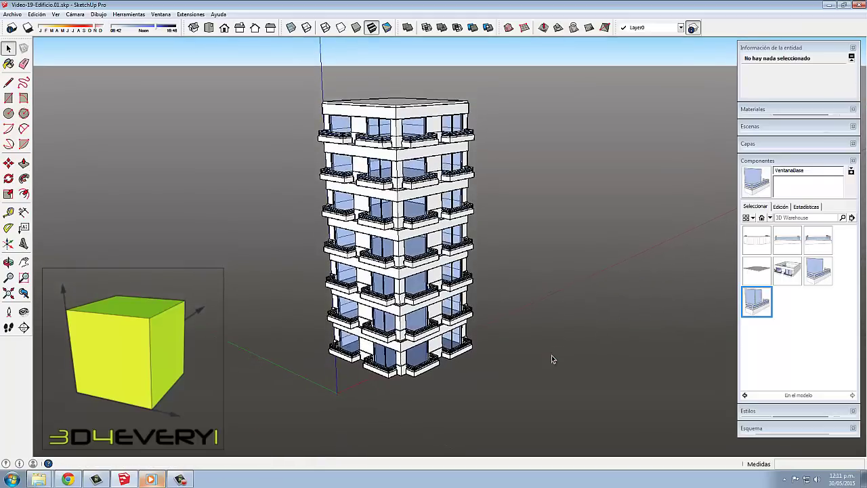